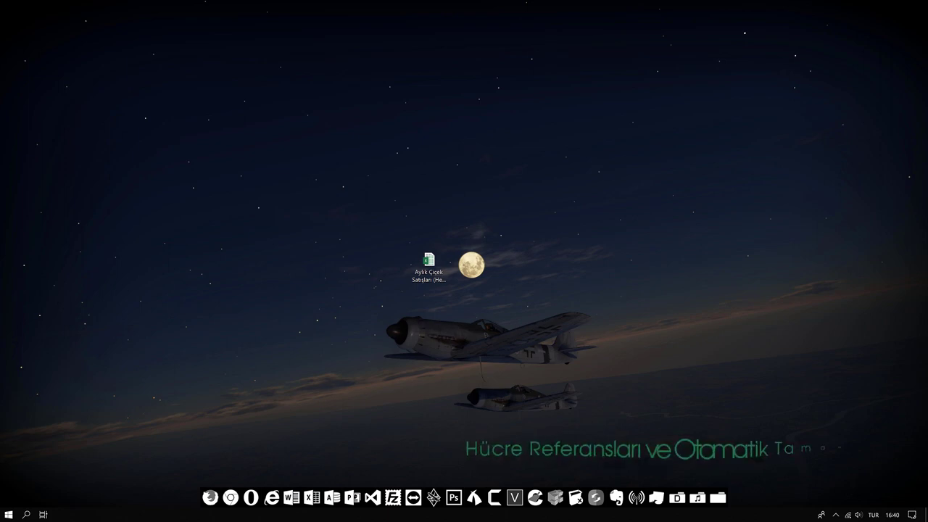
Step: Open the Aylık Çiçek Satışları (Hesaplamalar).xlsx workbook from the desktop
{"action": "left_click", "coordinate": [434, 258]}
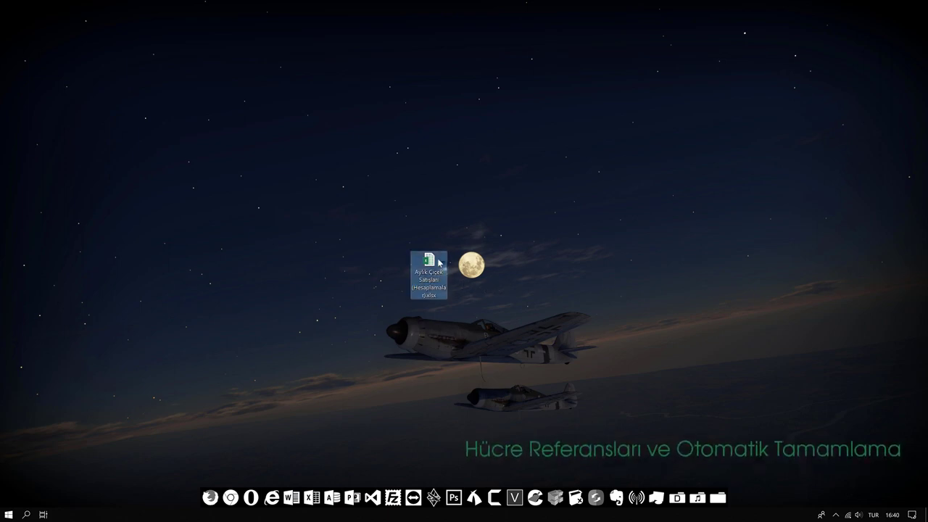
{"action": "double_click", "coordinate": [435, 261]}
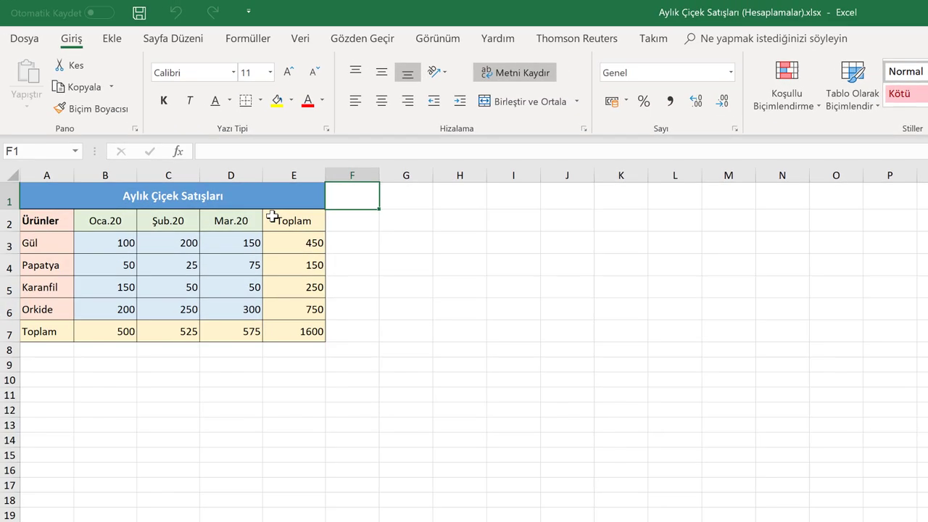
Step: Save the workbook as Aylık Çiçek Satışları (Referanslar).xlsx with Save As
{"action": "key", "text": "F12"}
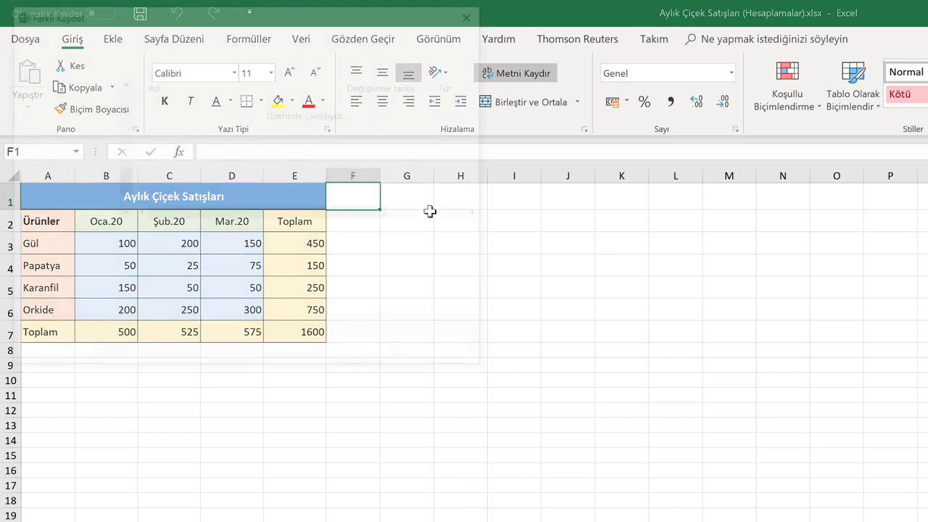
{"action": "left_click", "coordinate": [234, 237]}
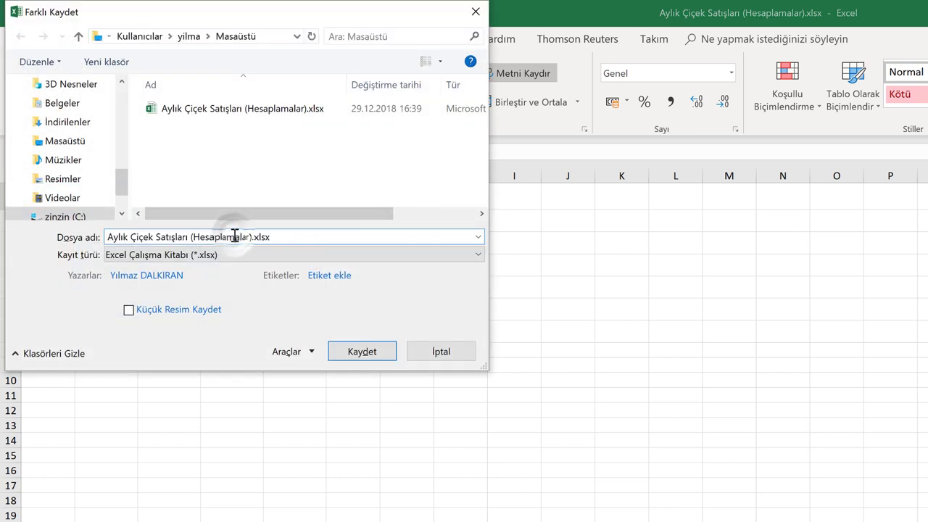
{"action": "key", "text": "BackSpace"}
{"action": "key", "text": "BackSpace"}
{"action": "key", "text": "BackSpace"}
{"action": "key", "text": "BackSpace"}
{"action": "key", "text": "BackSpace"}
{"action": "key", "text": "BackSpace"}
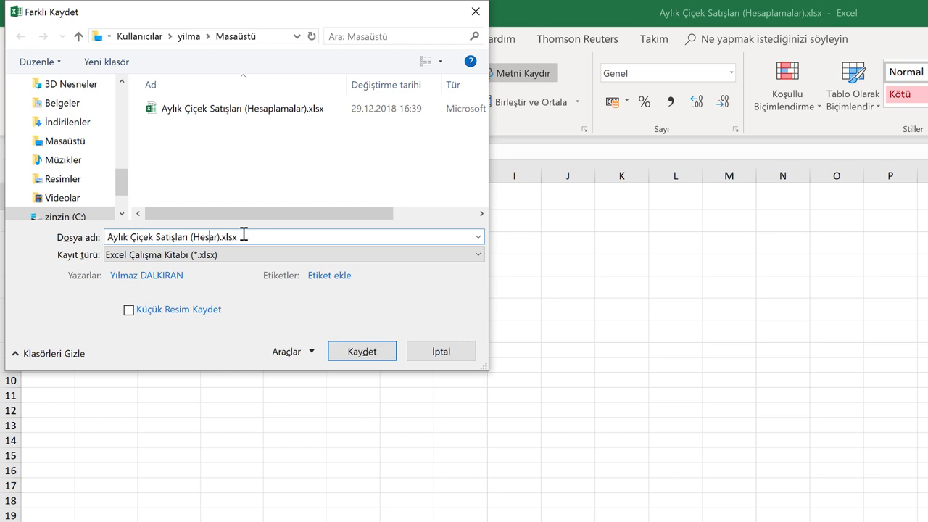
{"action": "key", "text": "BackSpace"}
{"action": "key", "text": "BackSpace"}
{"action": "key", "text": "BackSpace"}
{"action": "type", "text": "Referansl"}
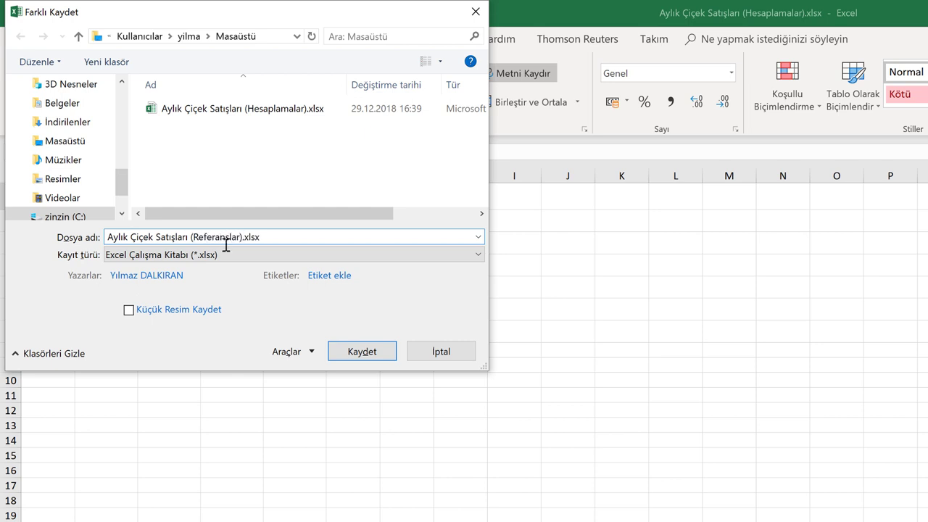
{"action": "left_click", "coordinate": [370, 354]}
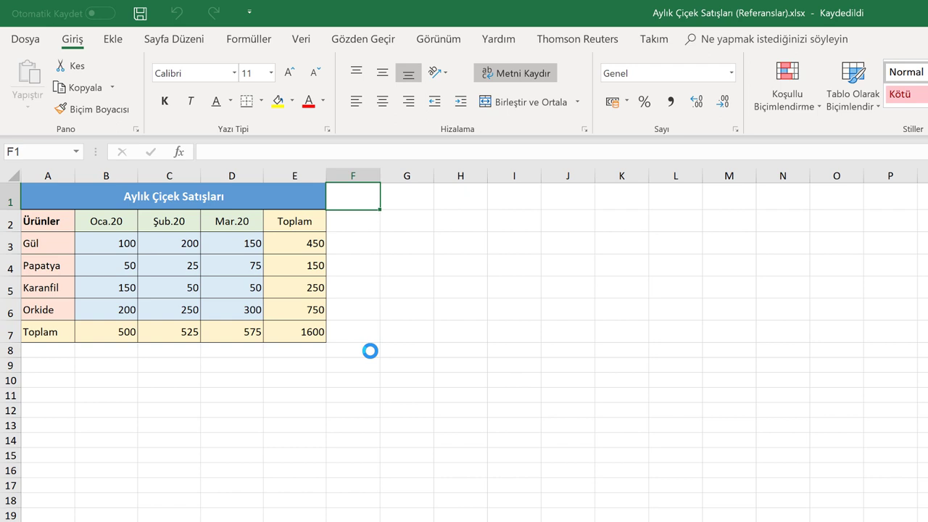
Step: Enter 1 and 2 in B10:B11 and fill the series down to 10 in B19
{"action": "left_click", "coordinate": [118, 382]}
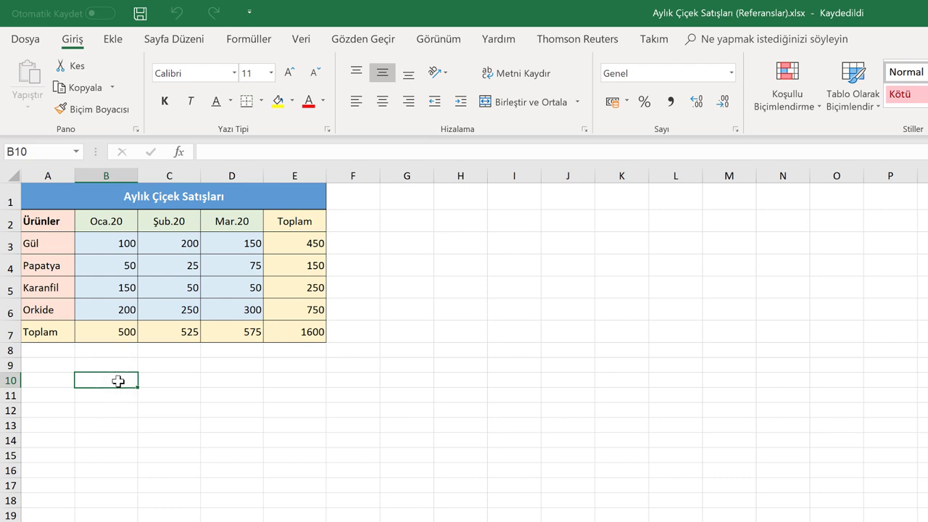
{"action": "scroll", "coordinate": [133, 374], "scroll_direction": "down", "scroll_amount": 1}
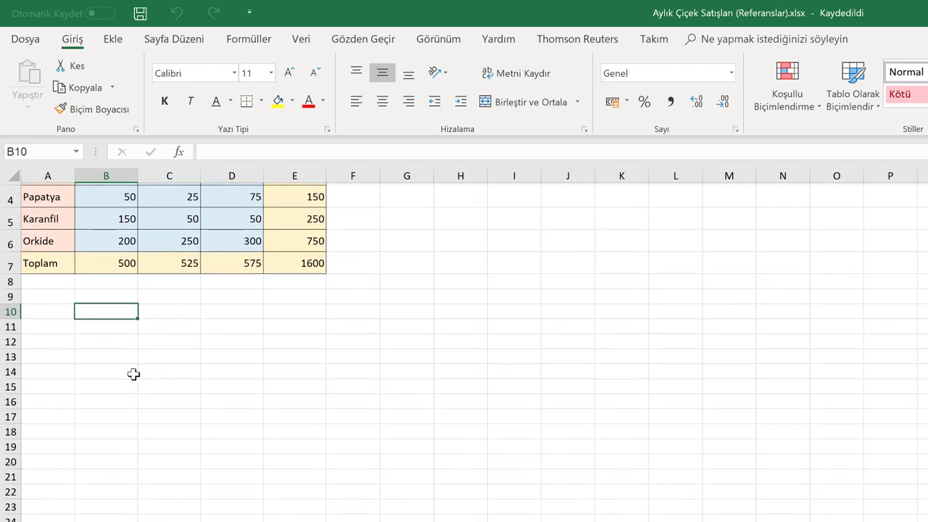
{"action": "scroll", "coordinate": [137, 333], "scroll_direction": "down", "scroll_amount": 1}
{"action": "scroll", "coordinate": [138, 279], "scroll_direction": "down", "scroll_amount": 1}
{"action": "scroll", "coordinate": [139, 261], "scroll_direction": "up", "scroll_amount": 1}
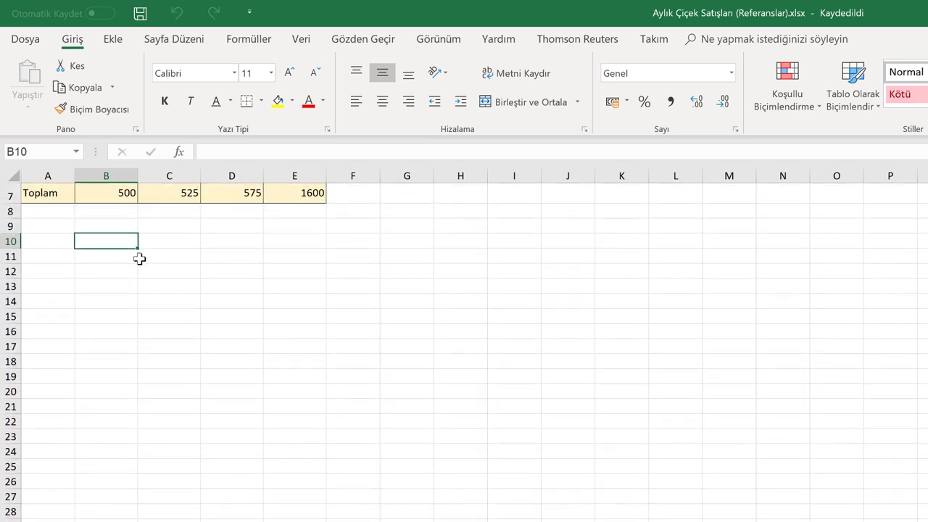
{"action": "type", "text": "1"}
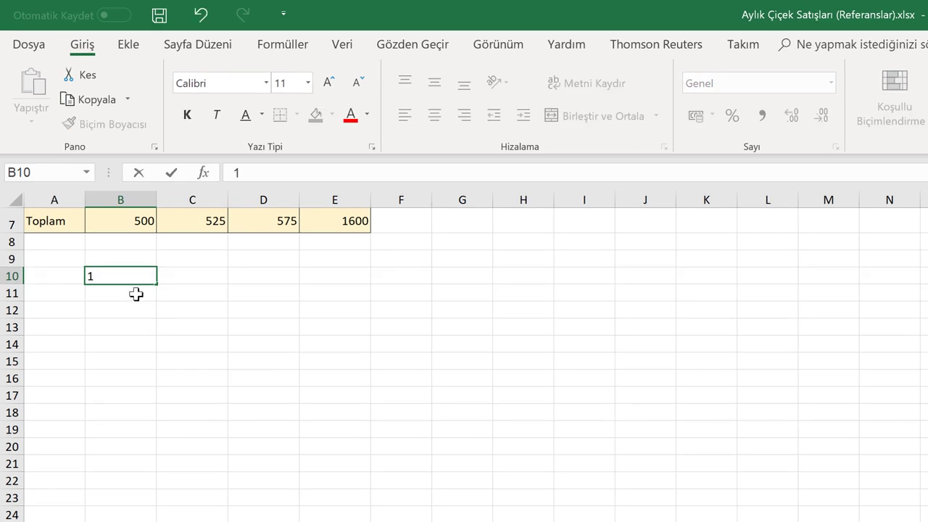
{"action": "left_click", "coordinate": [135, 293]}
{"action": "type", "text": "2"}
{"action": "left_click", "coordinate": [207, 280]}
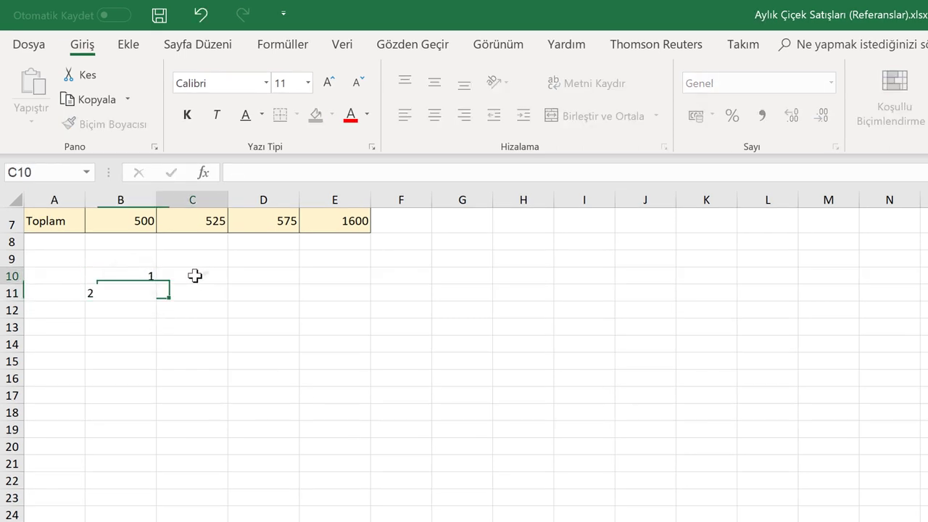
{"action": "left_click_drag", "start_coordinate": [145, 274], "coordinate": [145, 294]}
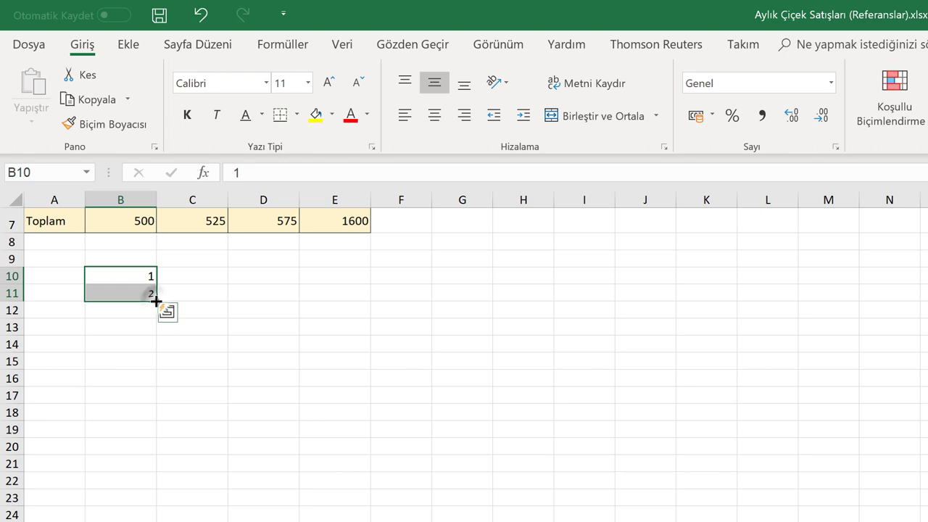
{"action": "left_click_drag", "start_coordinate": [156, 302], "coordinate": [148, 441]}
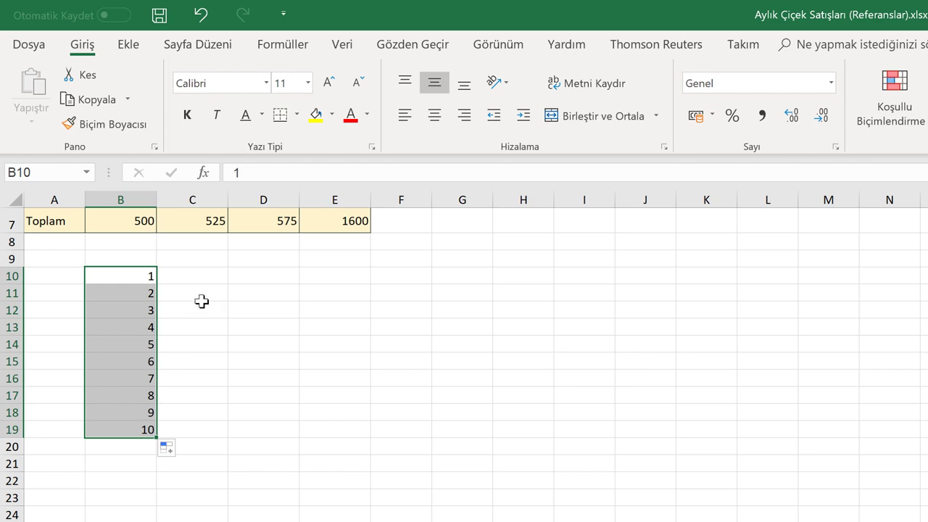
Step: Enter Ürün1 and Ürün2 in C10:C11 and drag-fill the labels down to C19
{"action": "left_click", "coordinate": [187, 274]}
{"action": "type", "text": "Ürün1"}
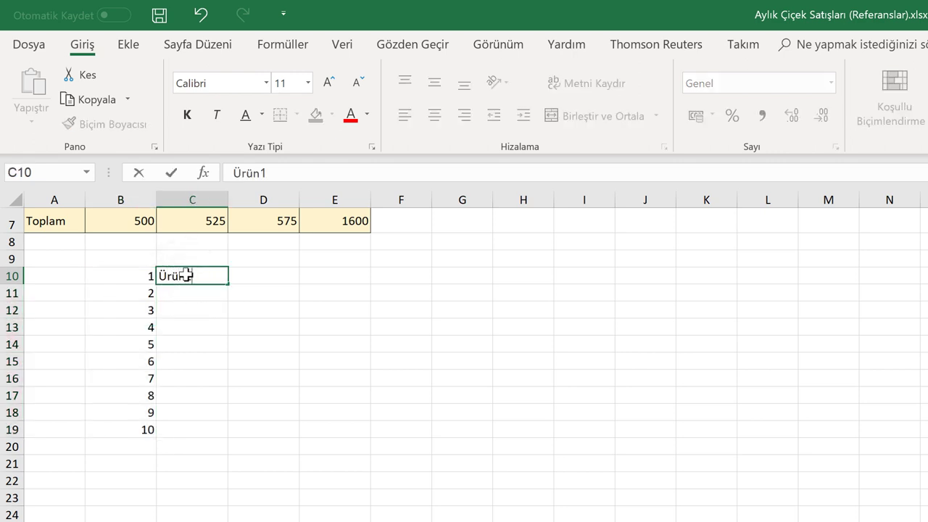
{"action": "key", "text": "Return"}
{"action": "type", "text": "Ürün2"}
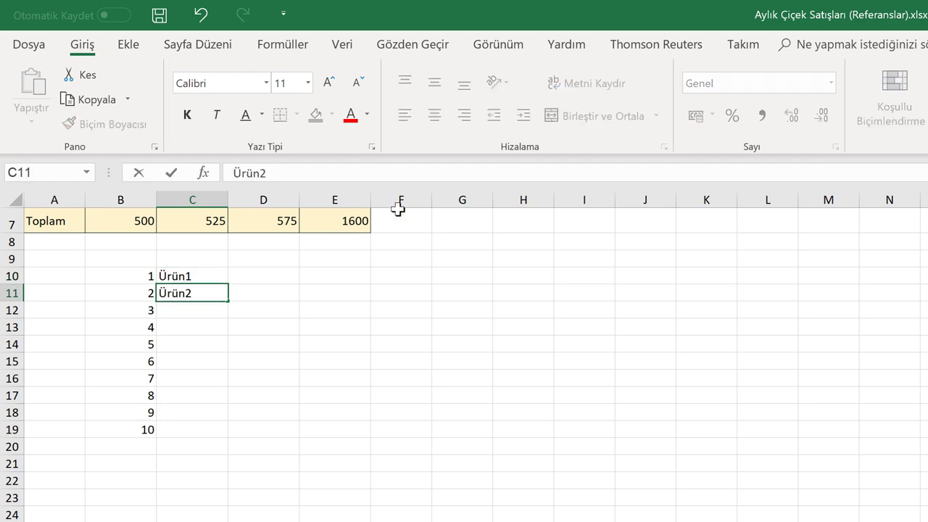
{"action": "key", "text": "Return"}
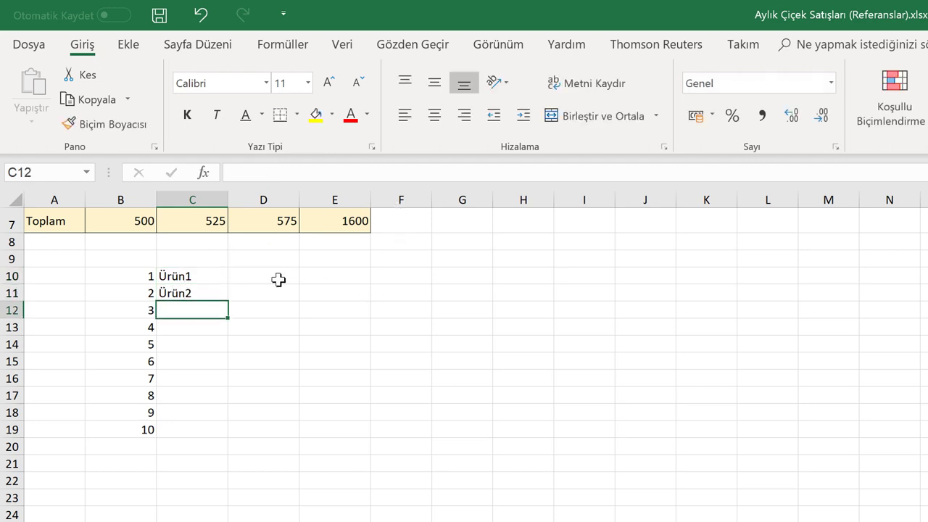
{"action": "left_click", "coordinate": [219, 276]}
{"action": "left_click_drag", "start_coordinate": [227, 284], "coordinate": [229, 300]}
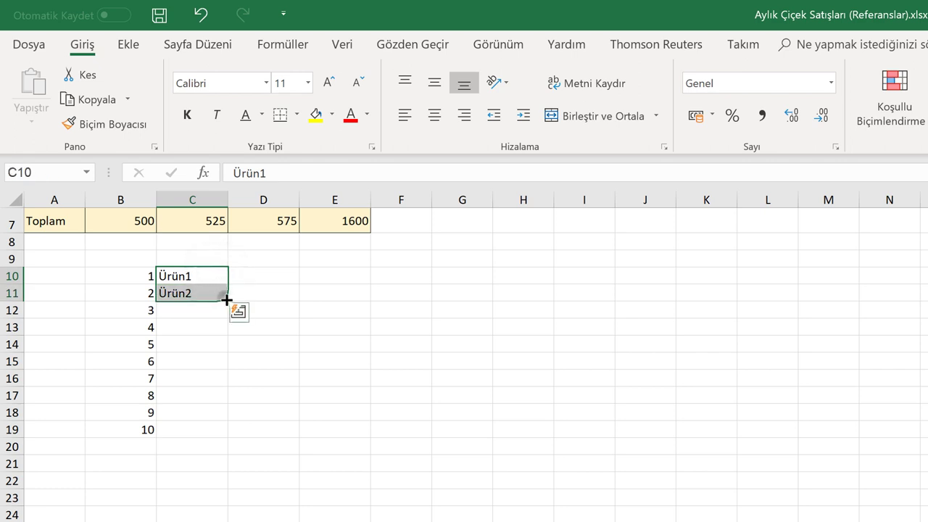
{"action": "left_click_drag", "start_coordinate": [226, 300], "coordinate": [226, 440]}
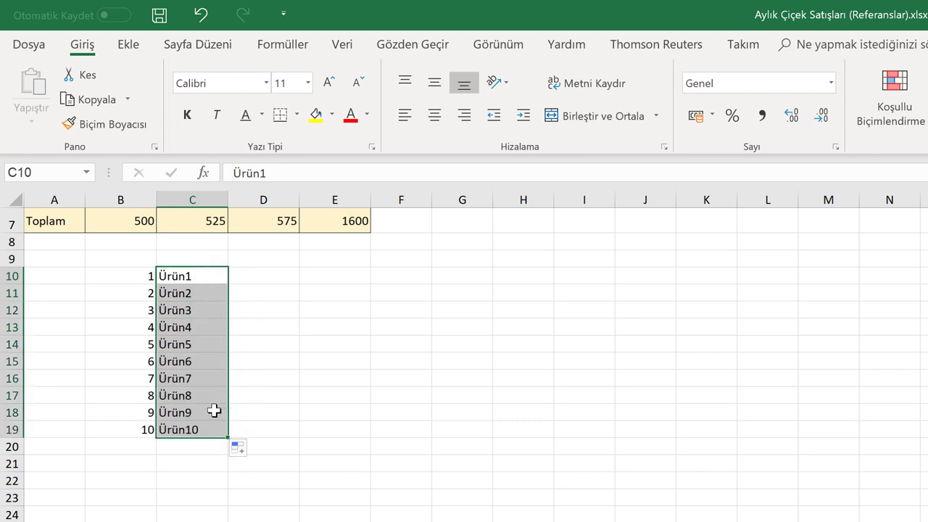
Step: Undo that fill and refill Ürün1–Ürün10 by double-clicking the fill handle
{"action": "left_click", "coordinate": [275, 309]}
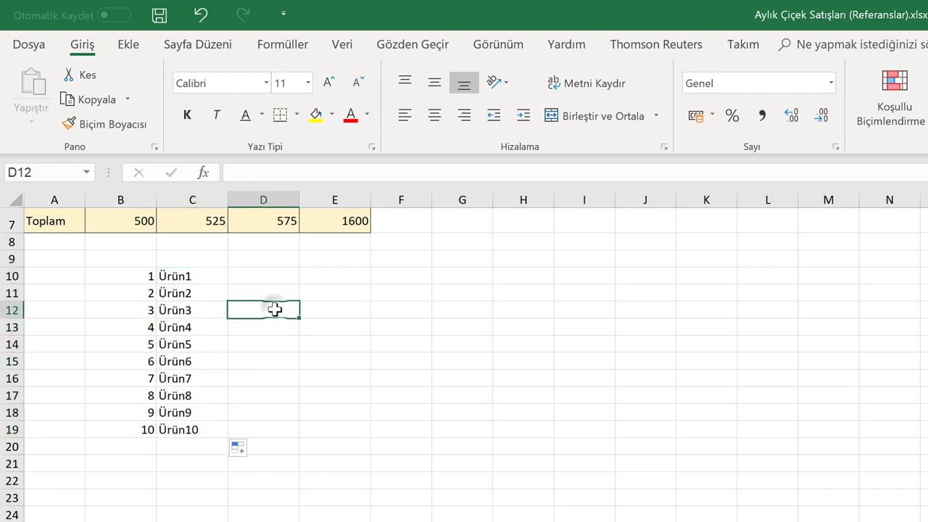
{"action": "key", "text": "ctrl+z"}
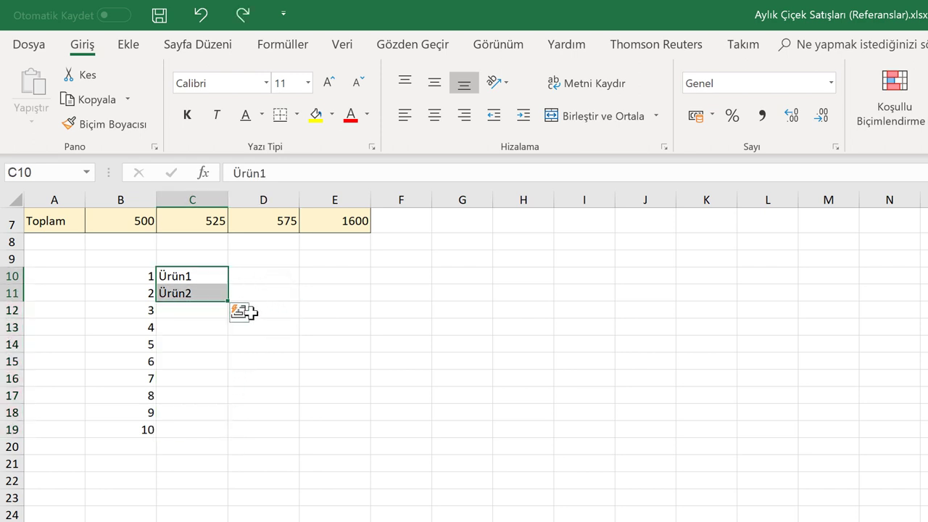
{"action": "left_click", "coordinate": [266, 278]}
{"action": "left_click_drag", "start_coordinate": [213, 276], "coordinate": [216, 293]}
{"action": "double_click", "coordinate": [228, 300]}
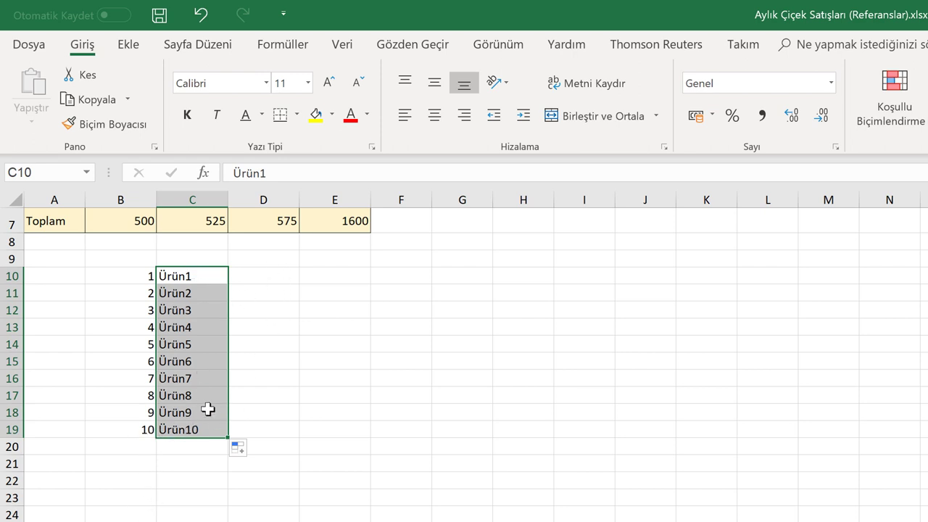
Step: Enter Ocak 2020 in A10 and fill months Oca.20 through Eki.20 down to A19
{"action": "left_click", "coordinate": [263, 277]}
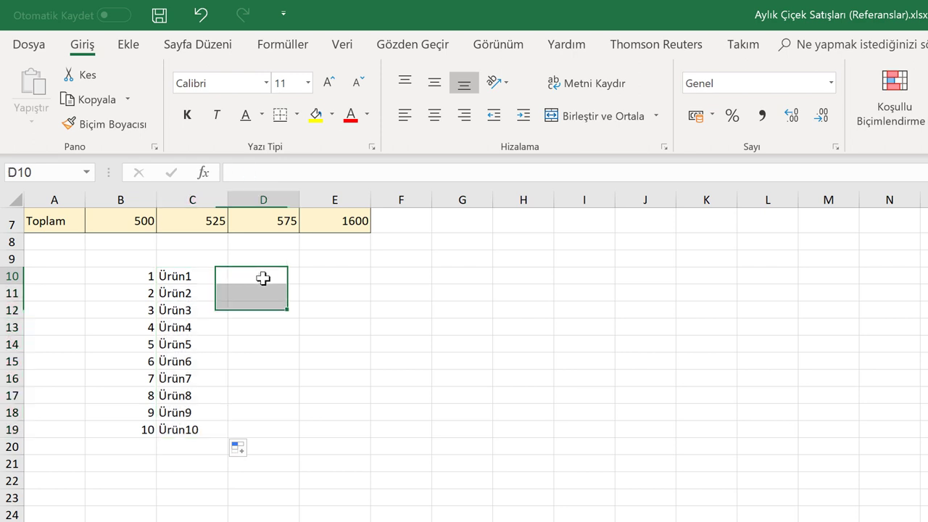
{"action": "left_click", "coordinate": [66, 275]}
{"action": "type", "text": "Ocak"}
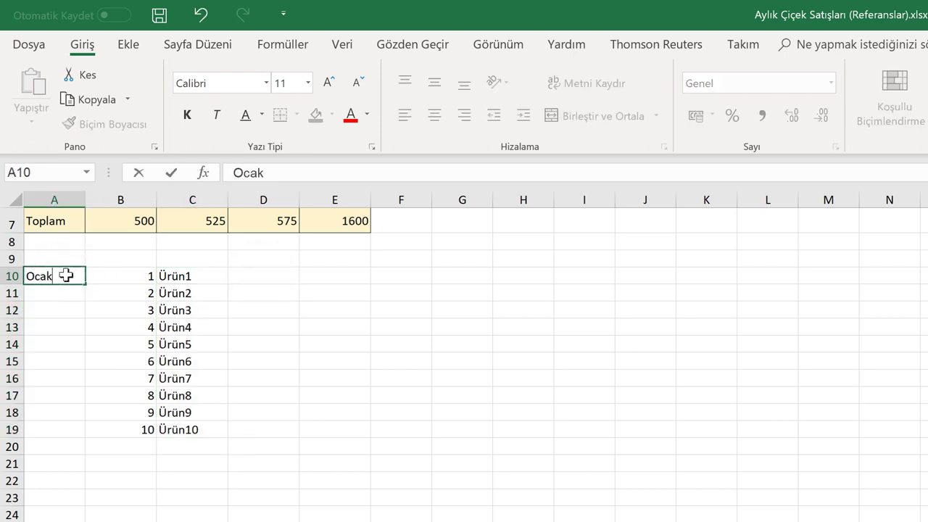
{"action": "type", "text": "2020"}
{"action": "key", "text": "Return"}
{"action": "left_click", "coordinate": [78, 277]}
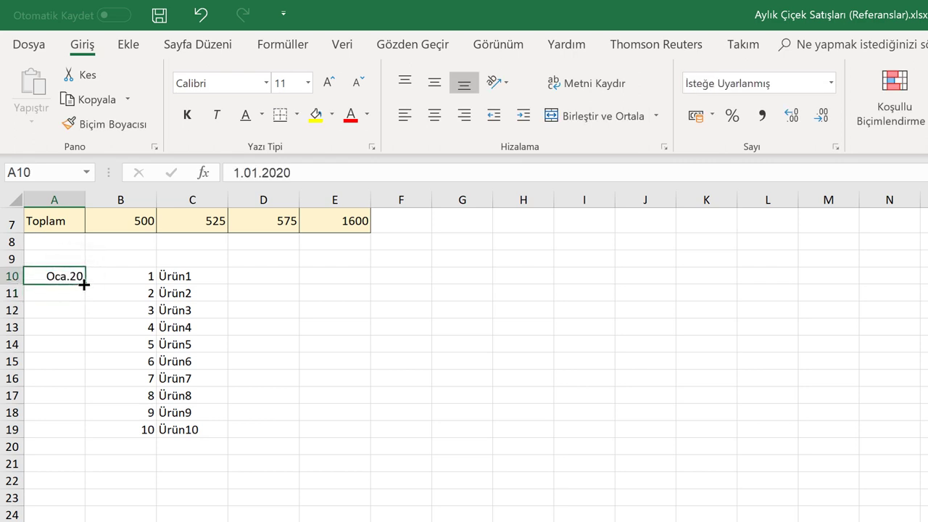
{"action": "left_click_drag", "start_coordinate": [84, 285], "coordinate": [84, 434]}
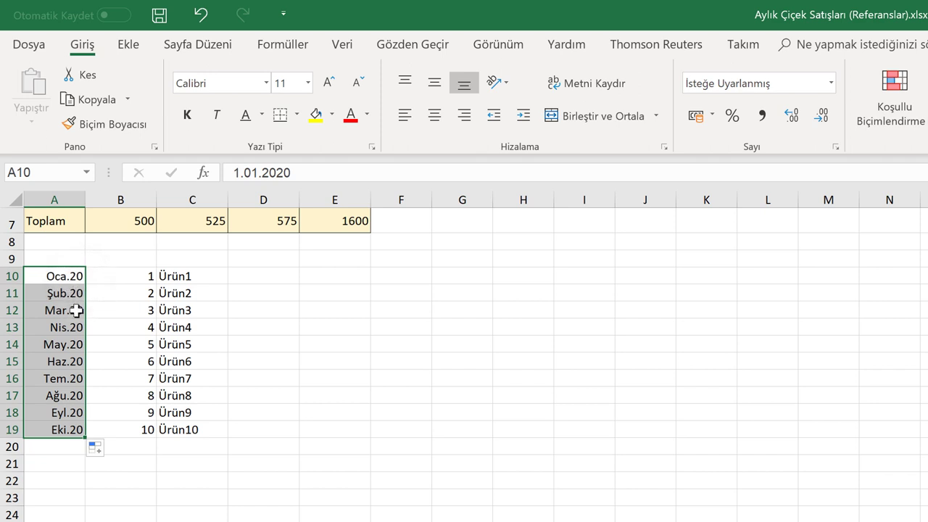
Step: Clear the whole A10:C19 demo block
{"action": "left_click", "coordinate": [264, 275]}
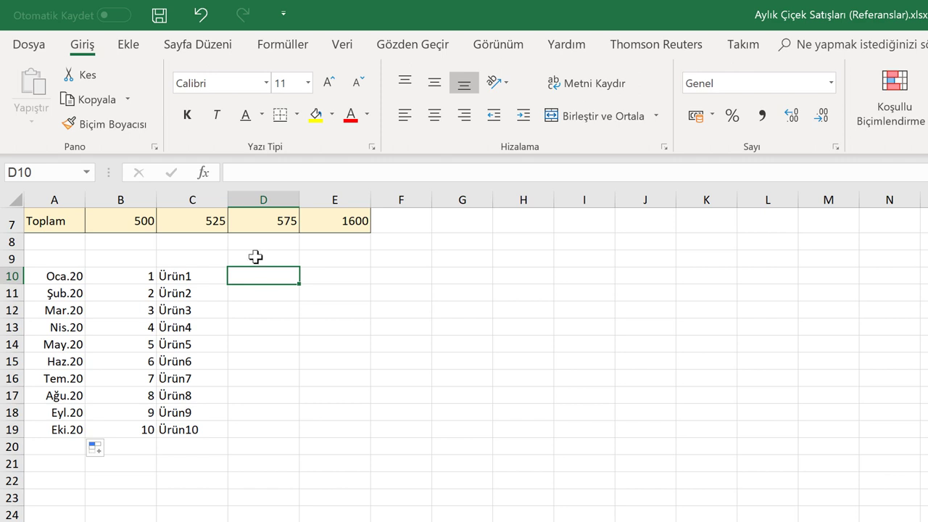
{"action": "left_click_drag", "start_coordinate": [50, 274], "coordinate": [201, 429]}
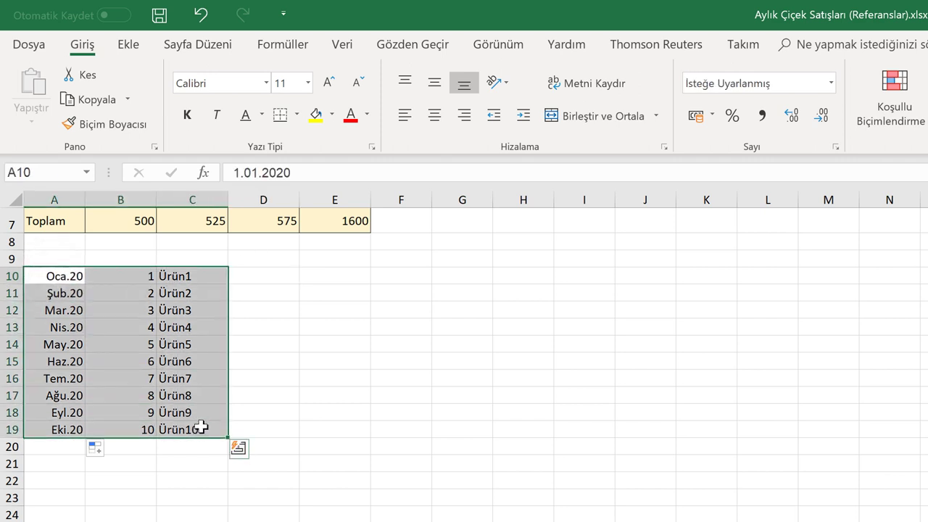
{"action": "key", "text": "Delete"}
Step: Enter 1 and 2 in A10:B10 and give A10:B18 the General number format
{"action": "left_click", "coordinate": [133, 324]}
{"action": "left_click", "coordinate": [73, 281]}
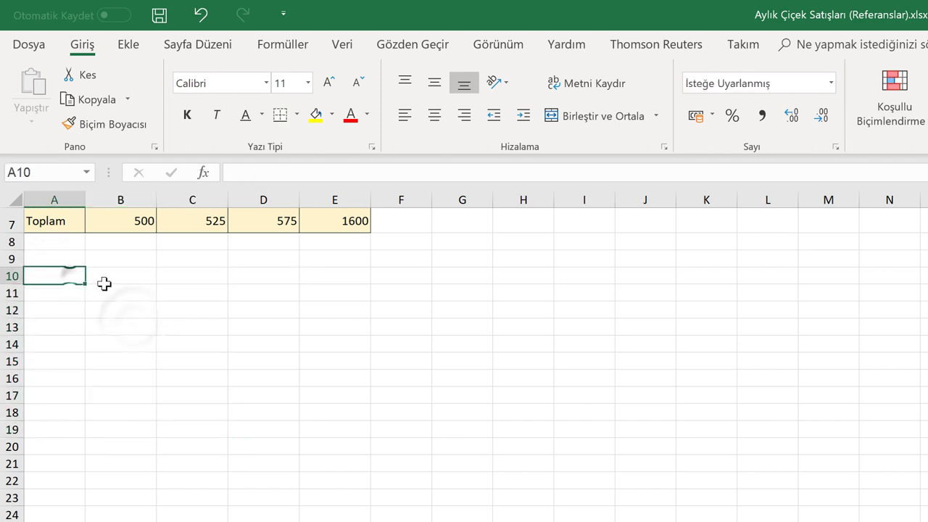
{"action": "type", "text": "1"}
{"action": "left_click", "coordinate": [116, 279]}
{"action": "type", "text": "2"}
{"action": "left_click", "coordinate": [123, 324]}
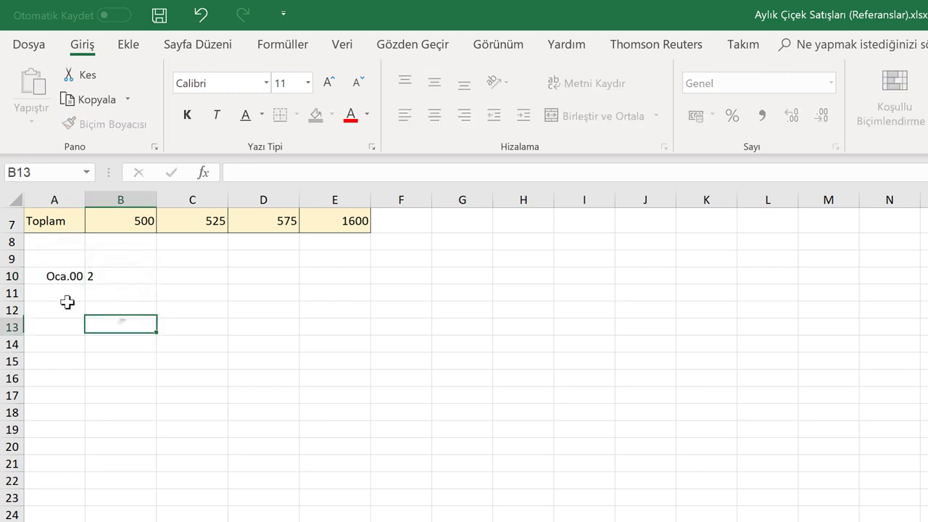
{"action": "left_click_drag", "start_coordinate": [68, 276], "coordinate": [139, 415]}
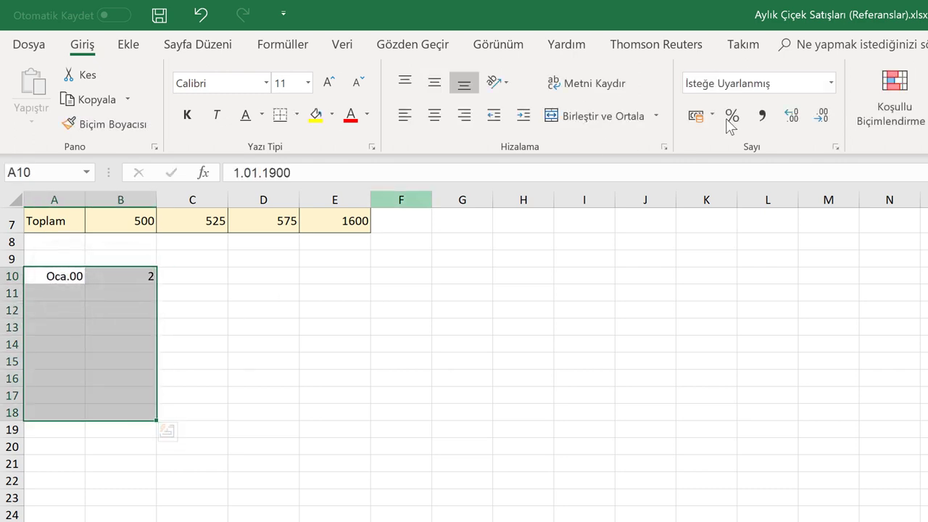
{"action": "left_click", "coordinate": [831, 84]}
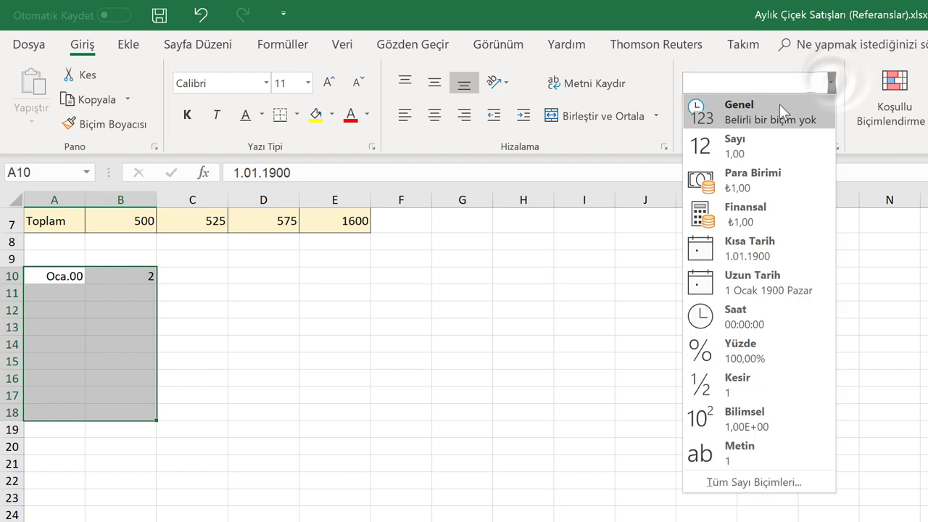
{"action": "left_click", "coordinate": [779, 103]}
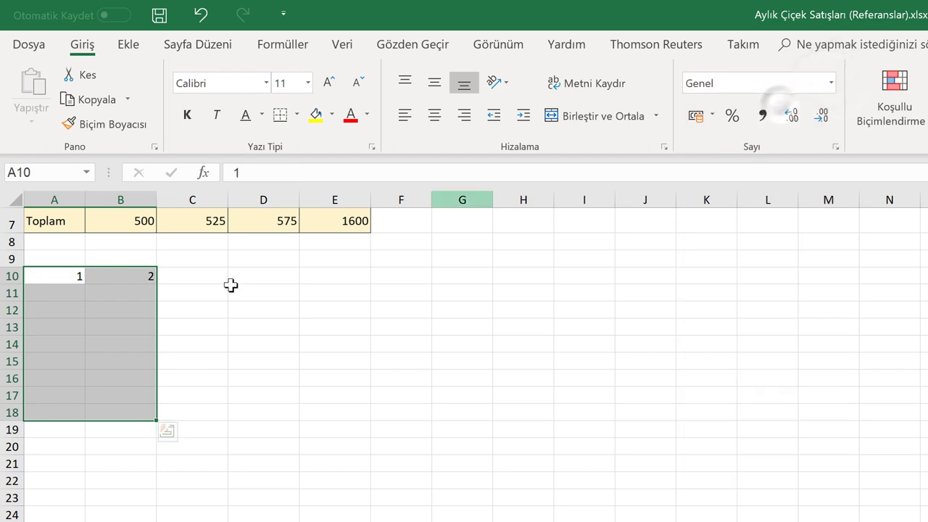
Step: Fill 1–6 across row 10 and Ürün1–Ürün6 across row 11
{"action": "left_click", "coordinate": [134, 295]}
{"action": "left_click_drag", "start_coordinate": [62, 276], "coordinate": [424, 284]}
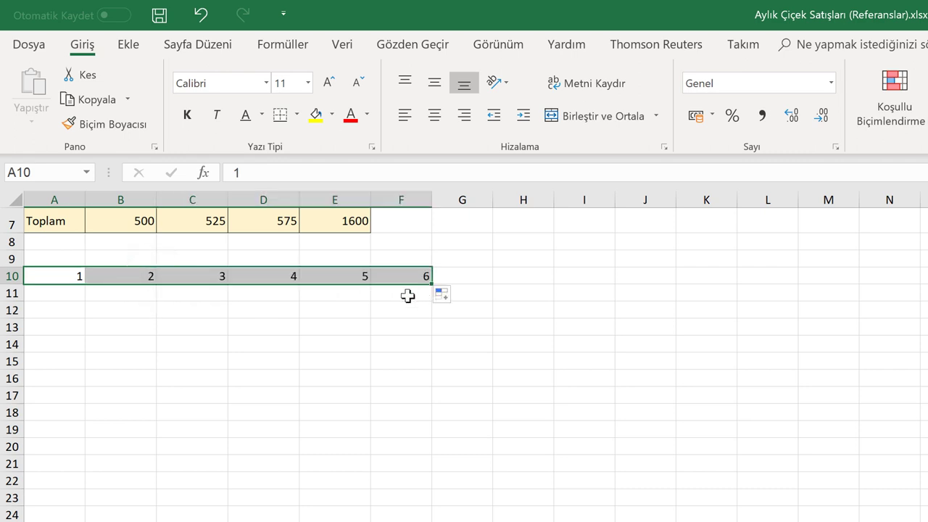
{"action": "left_click", "coordinate": [70, 293]}
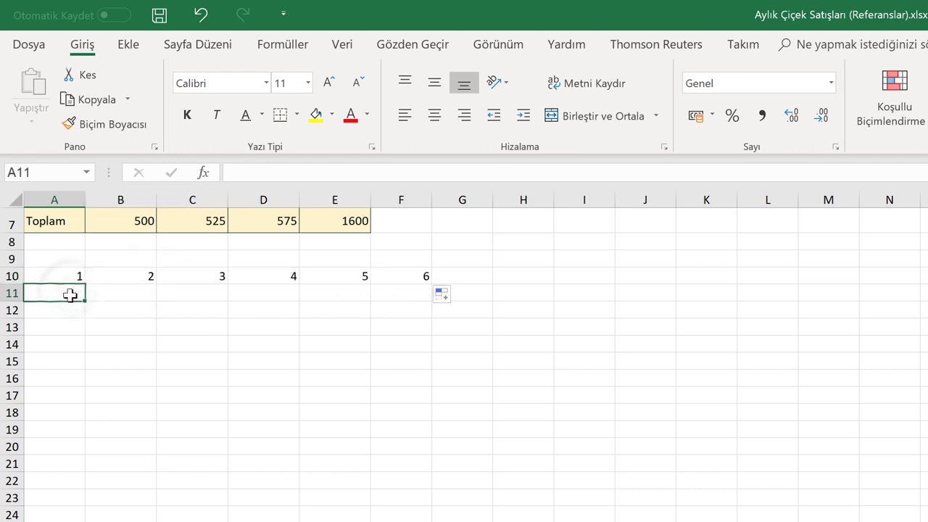
{"action": "type", "text": "Üü"}
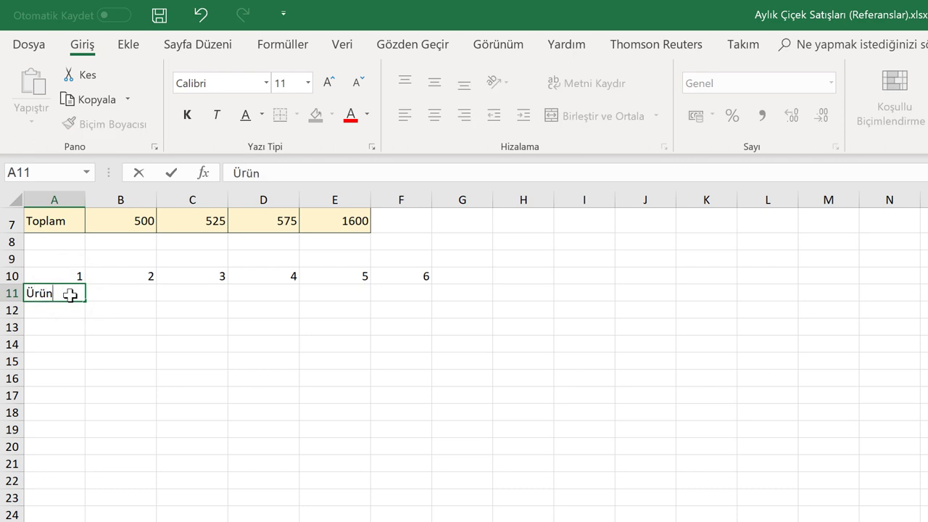
{"action": "type", "text": "1"}
{"action": "left_click", "coordinate": [124, 300]}
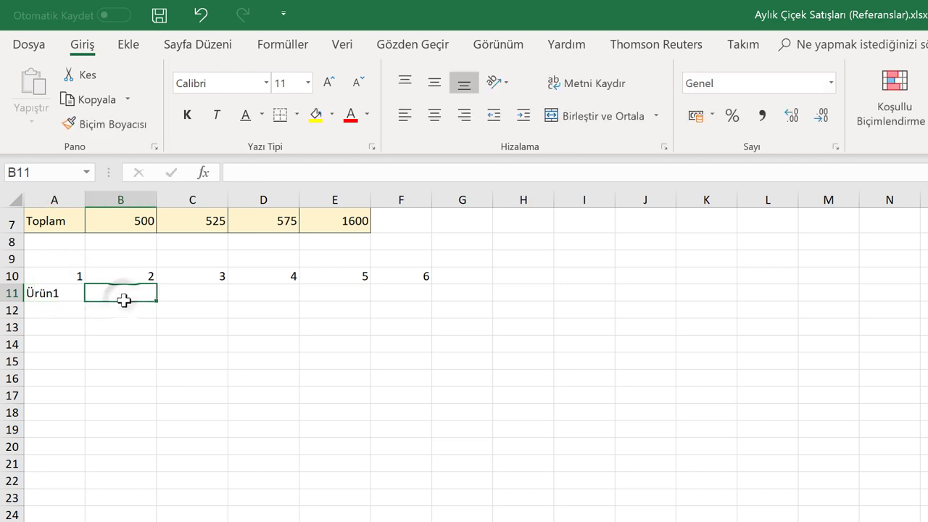
{"action": "type", "text": "Ürün"}
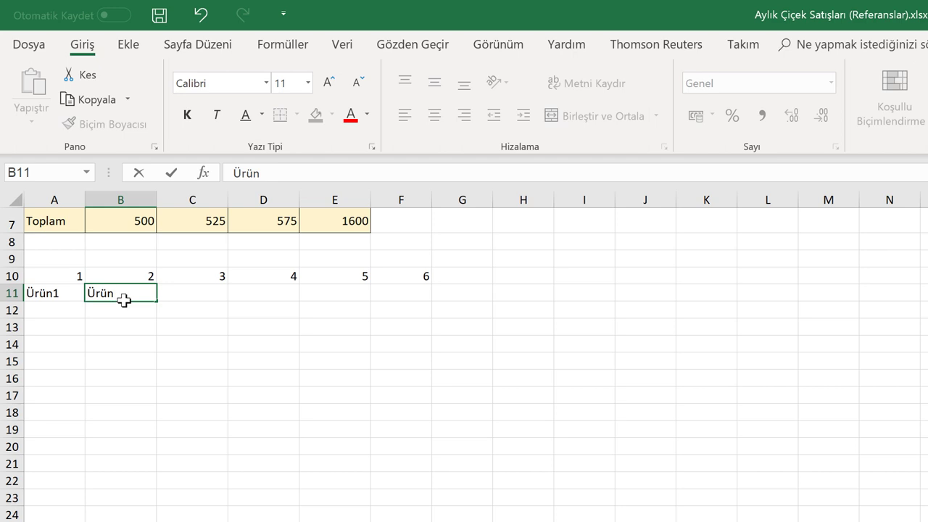
{"action": "type", "text": "2"}
{"action": "left_click", "coordinate": [102, 331]}
{"action": "left_click_drag", "start_coordinate": [64, 292], "coordinate": [134, 293]}
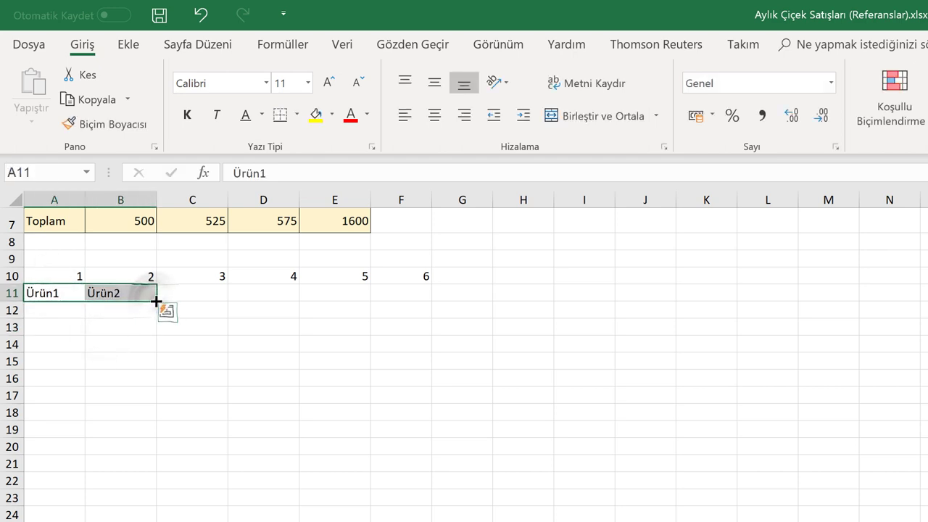
{"action": "left_click_drag", "start_coordinate": [156, 301], "coordinate": [403, 295]}
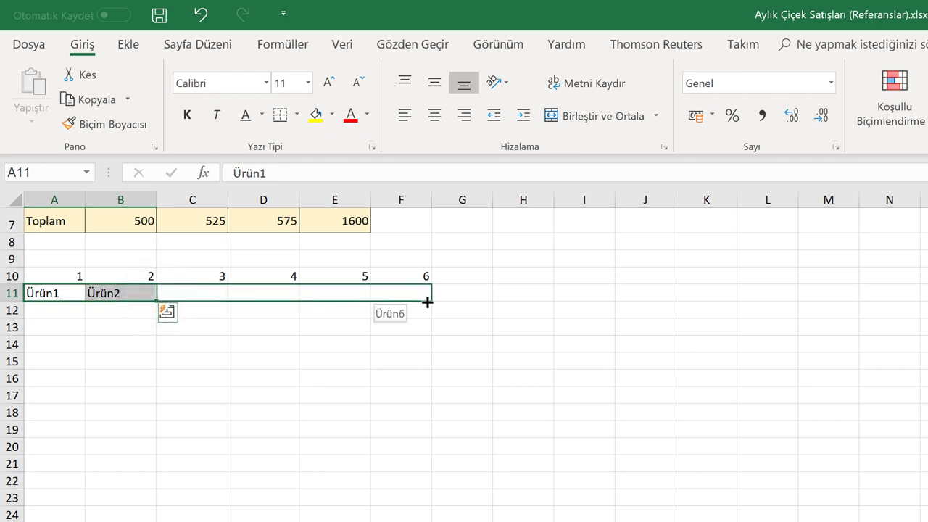
{"action": "left_click_drag", "start_coordinate": [427, 302], "coordinate": [428, 303]}
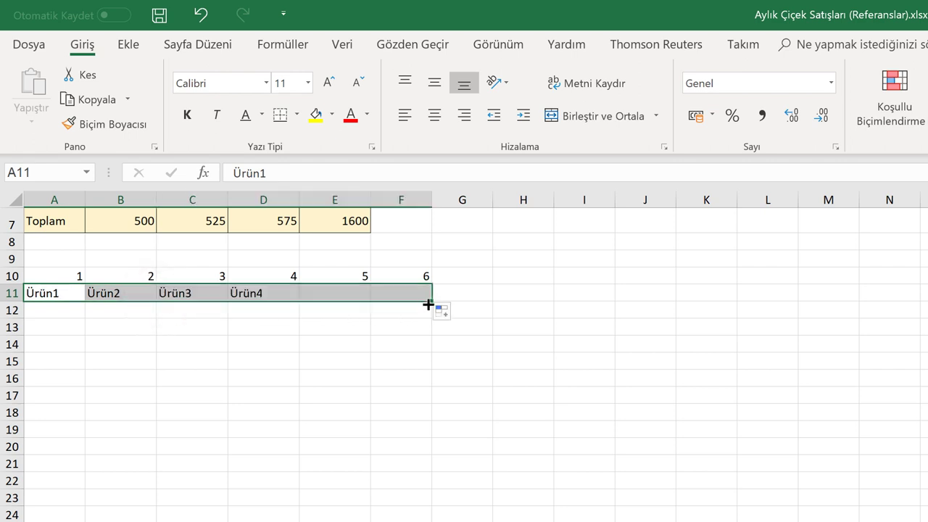
Step: Clear the trial block A10:F11
{"action": "left_click", "coordinate": [311, 324]}
{"action": "left_click_drag", "start_coordinate": [60, 275], "coordinate": [376, 293]}
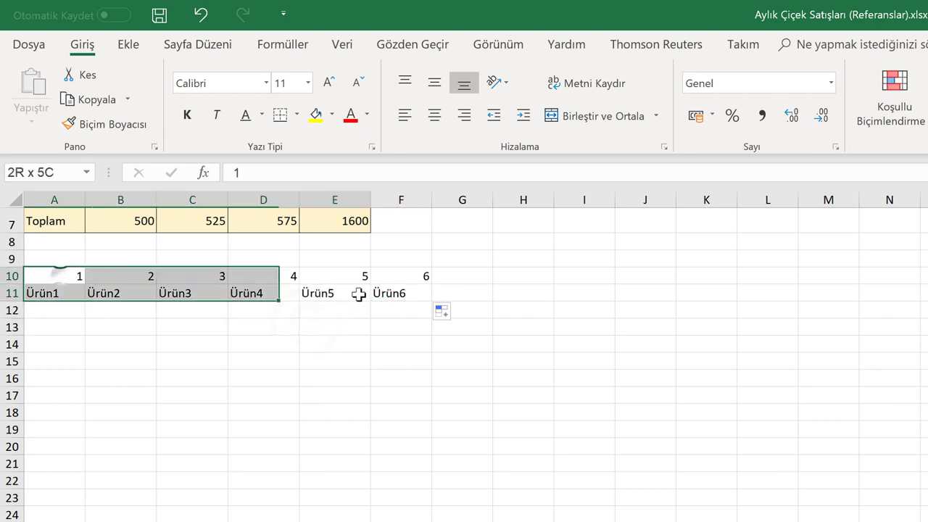
{"action": "key", "text": "Delete"}
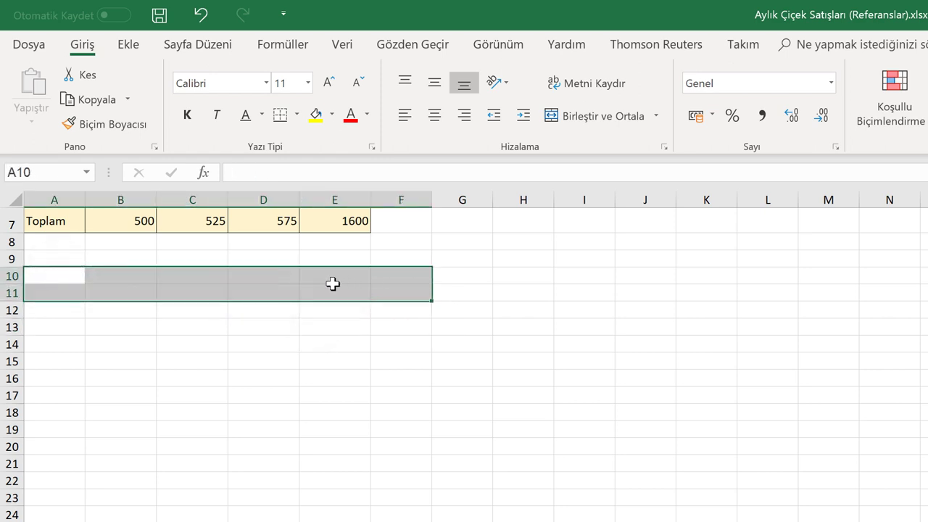
Step: Refill B10:B19 with the numbers 1 to 10 from a 1, 2 start
{"action": "left_click", "coordinate": [126, 275]}
{"action": "type", "text": "1"}
{"action": "left_click", "coordinate": [136, 291]}
{"action": "type", "text": "2"}
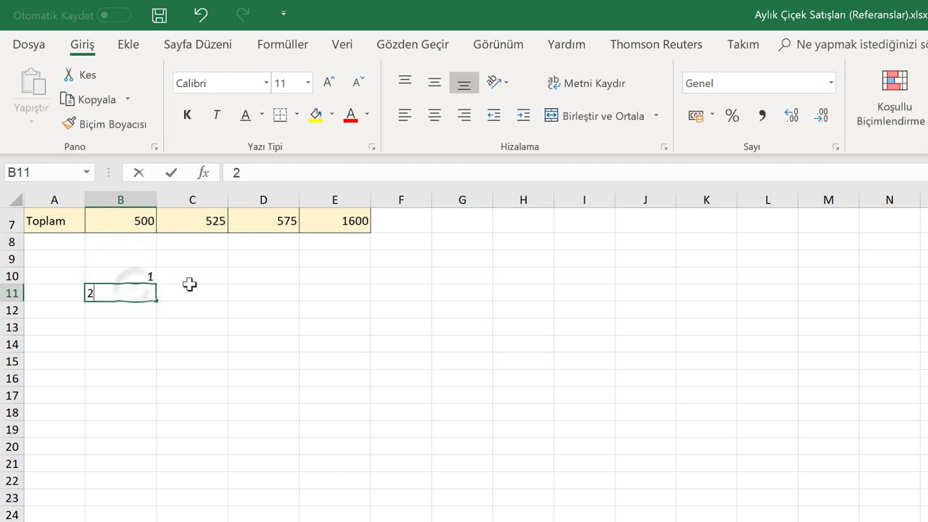
{"action": "left_click", "coordinate": [190, 278]}
{"action": "left_click_drag", "start_coordinate": [145, 274], "coordinate": [157, 431]}
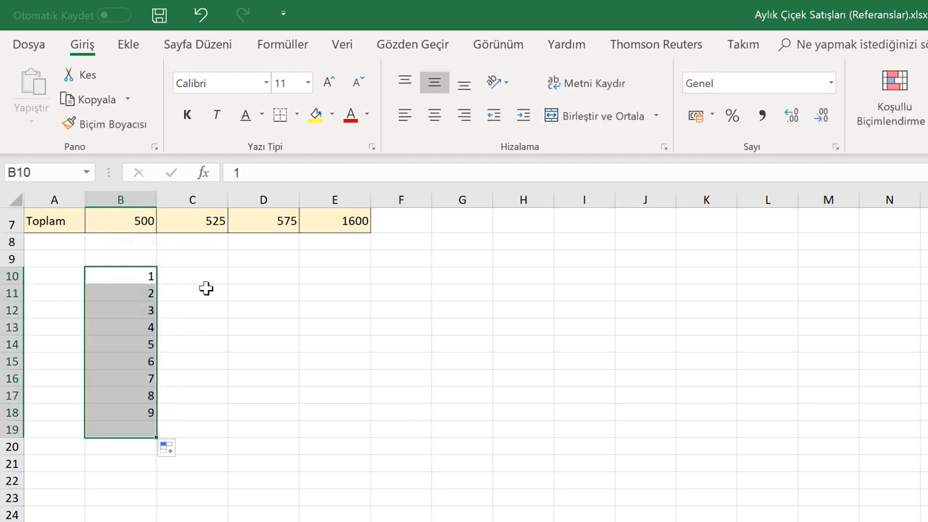
Step: Enter Ürün1 in C10, auto-fill it down, then undo the fill
{"action": "left_click", "coordinate": [209, 277]}
{"action": "type", "text": "Ürü"}
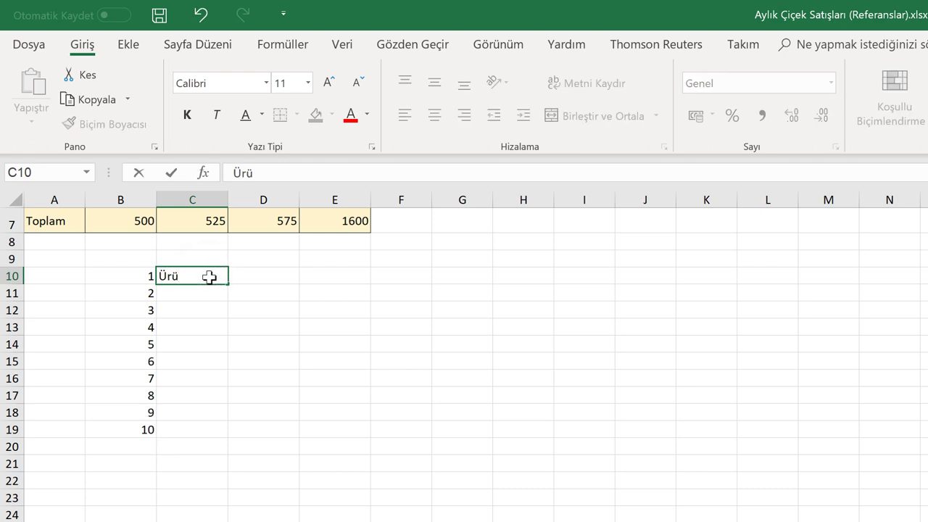
{"action": "type", "text": "n1"}
{"action": "left_click", "coordinate": [304, 336]}
{"action": "left_click", "coordinate": [223, 276]}
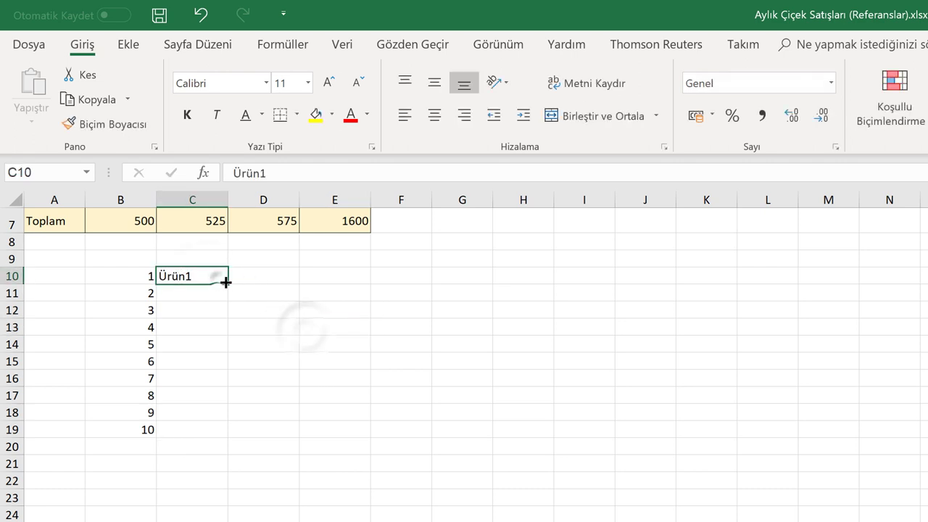
{"action": "double_click", "coordinate": [227, 283]}
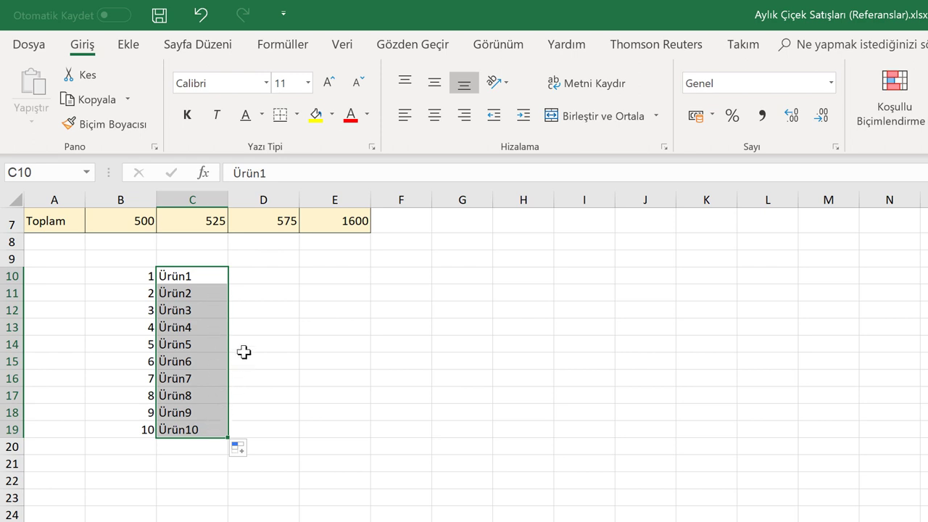
{"action": "key", "text": "ctrl+z"}
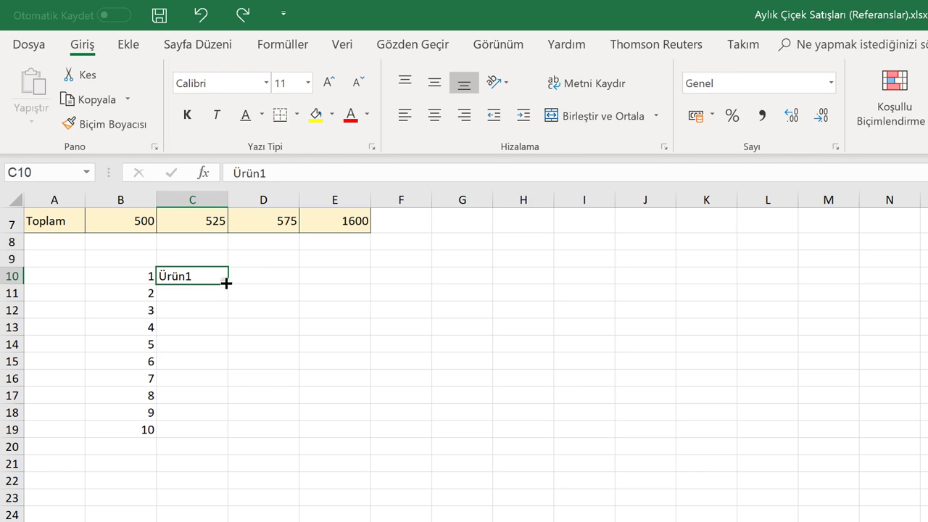
Step: Fill C10 down to C19 using the Copy Cells auto-fill option, repeating Ürün1
{"action": "double_click", "coordinate": [226, 284]}
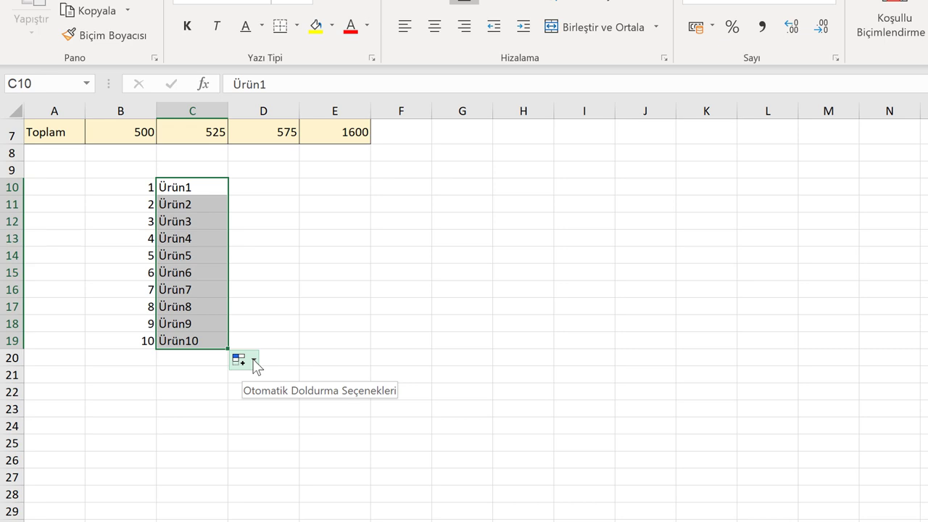
{"action": "left_click", "coordinate": [254, 359]}
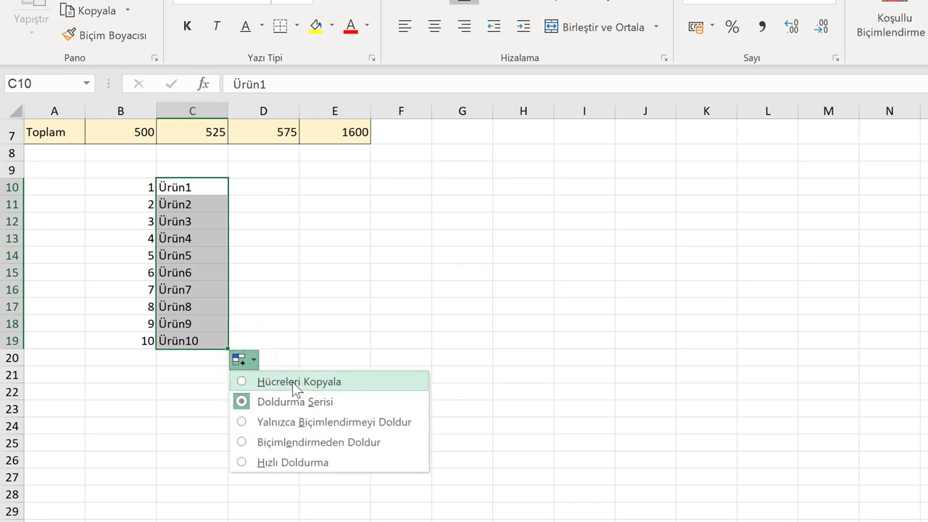
{"action": "left_click", "coordinate": [292, 381]}
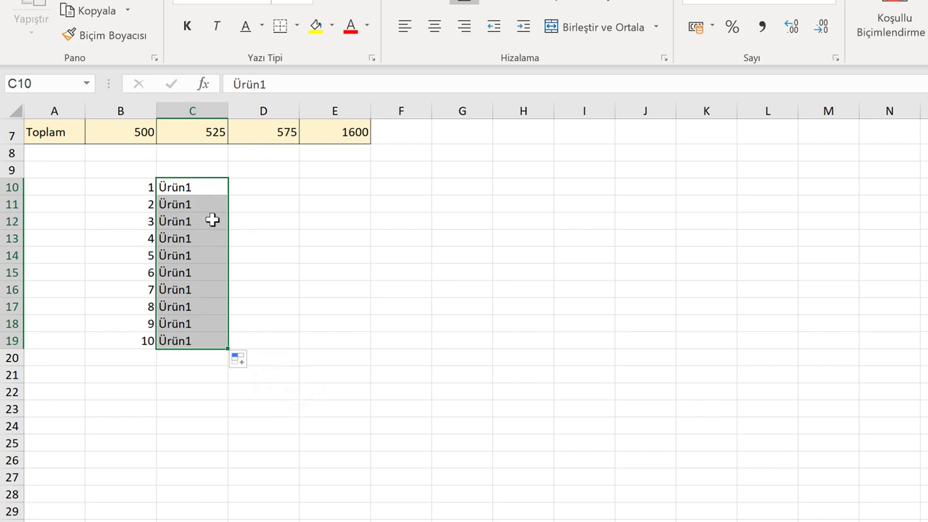
Step: Clear the B10:C19 practice block
{"action": "left_click", "coordinate": [283, 186]}
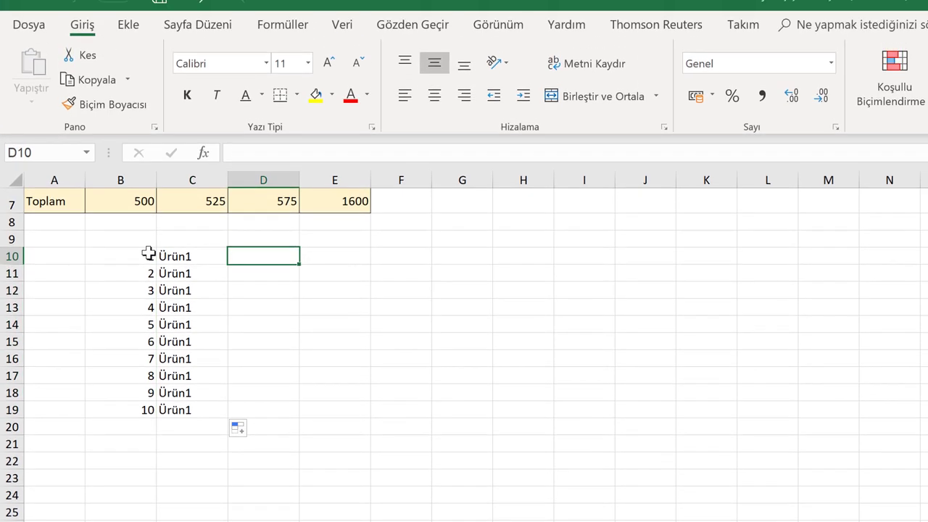
{"action": "left_click_drag", "start_coordinate": [148, 254], "coordinate": [196, 410]}
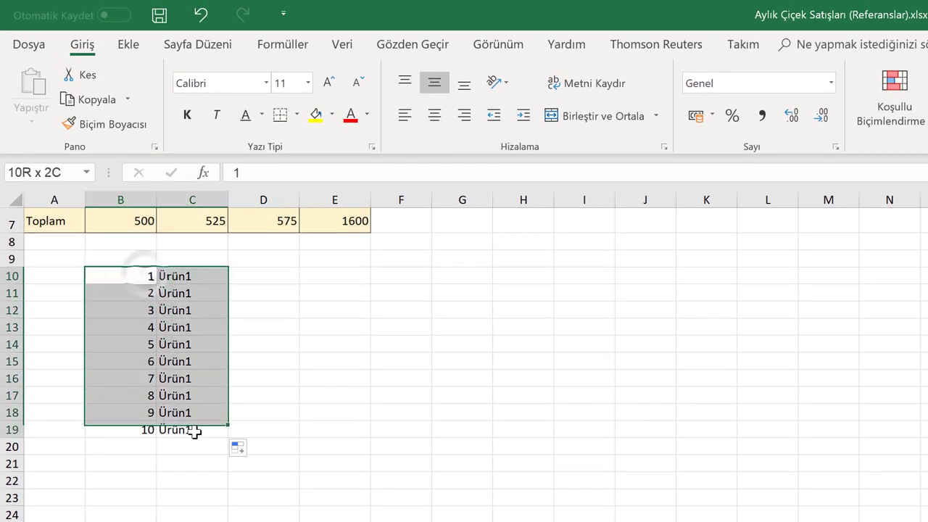
{"action": "key", "text": "Delete"}
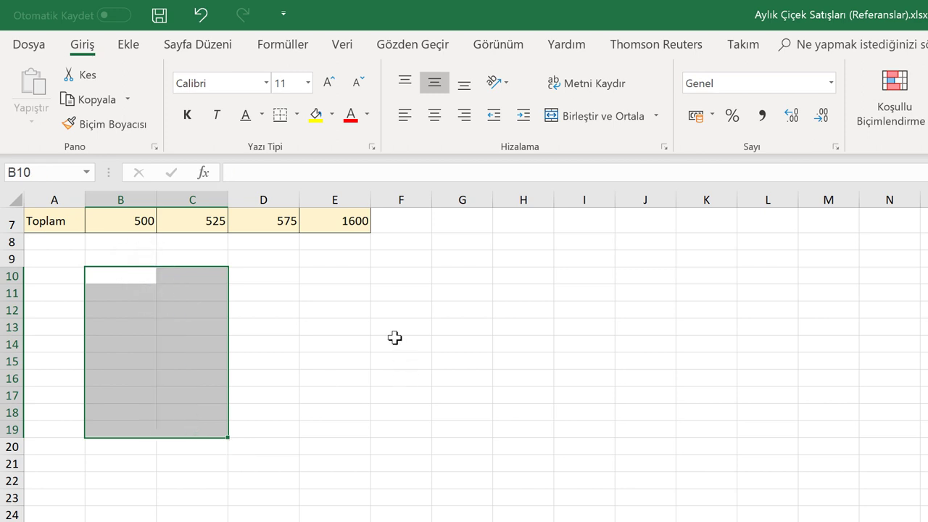
{"action": "left_click", "coordinate": [395, 338]}
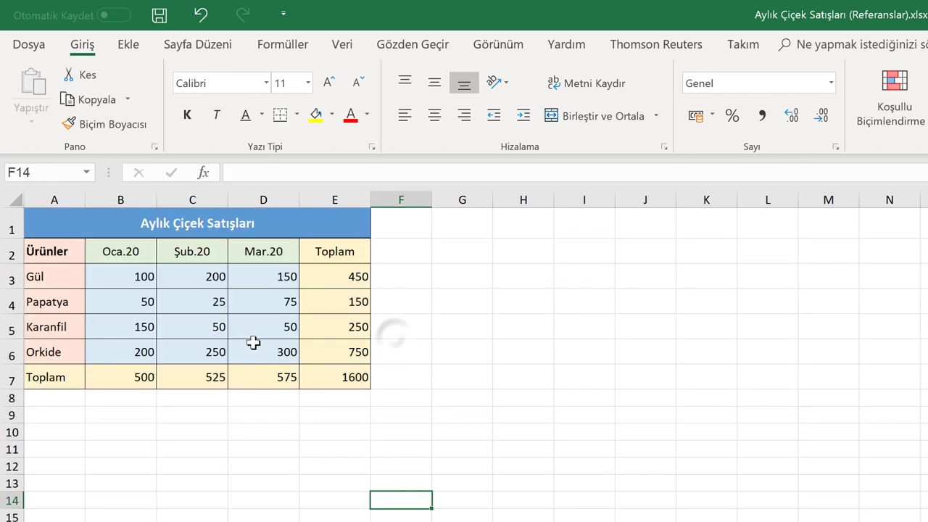
Step: Enter the heading Oran in cell F2
{"action": "left_click", "coordinate": [410, 254]}
{"action": "type", "text": "Oran"}
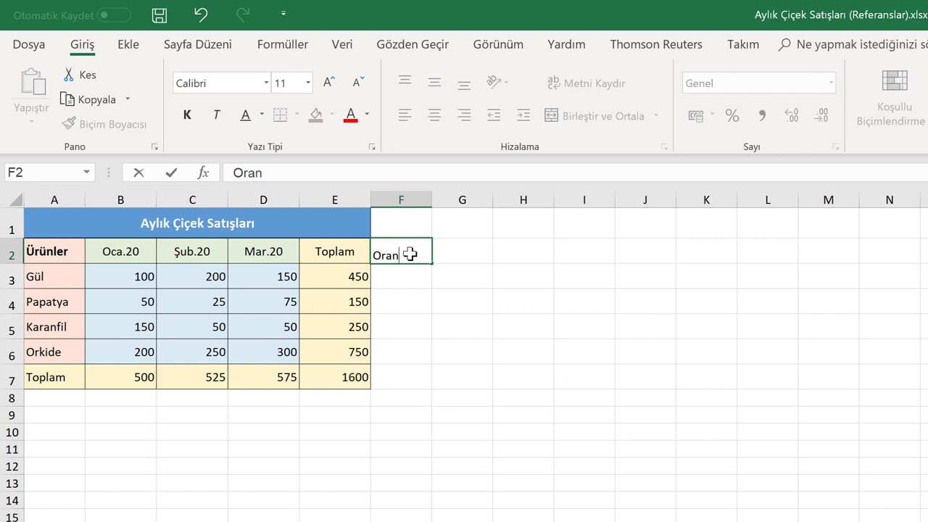
{"action": "key", "text": "Return"}
{"action": "left_click", "coordinate": [411, 254]}
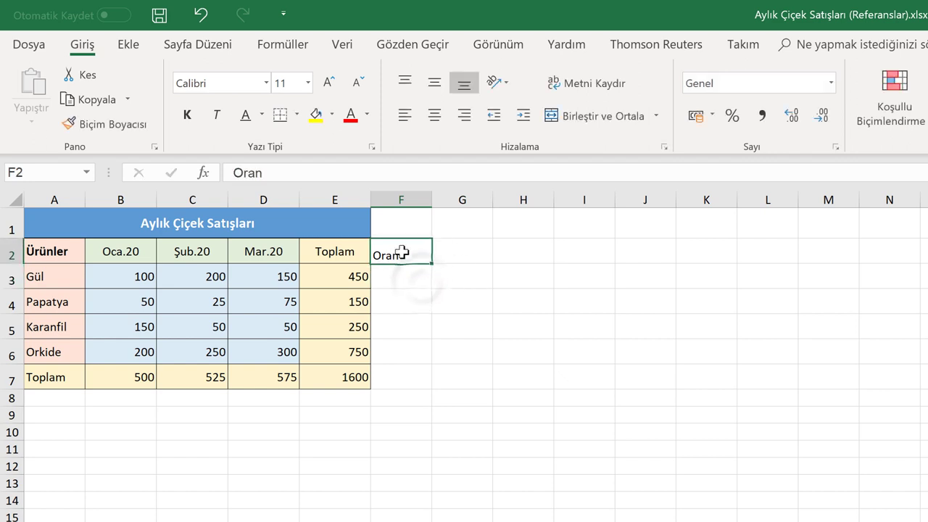
Step: Copy the Toplam column E2:E7 formatting onto F2:F7 with Format Painter
{"action": "left_click", "coordinate": [342, 250]}
{"action": "left_click_drag", "start_coordinate": [347, 289], "coordinate": [348, 378]}
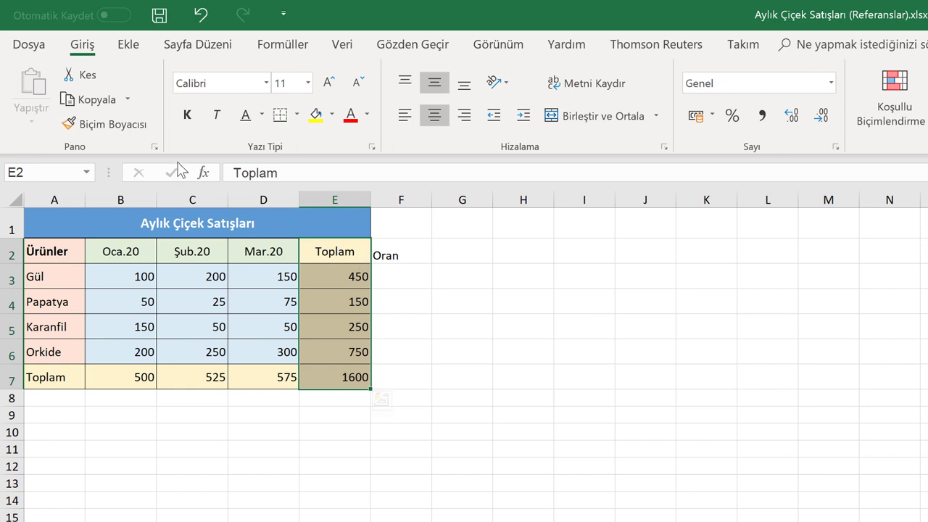
{"action": "left_click", "coordinate": [113, 125]}
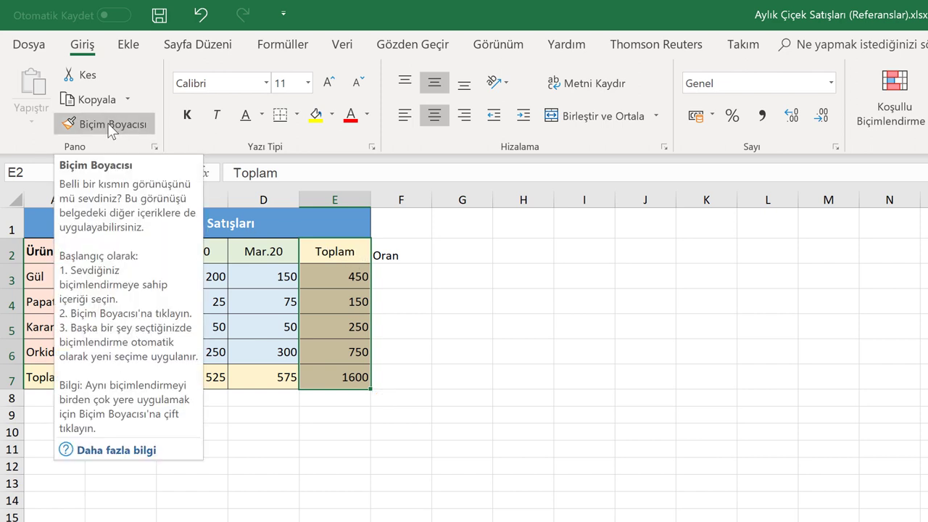
{"action": "left_click", "coordinate": [111, 127]}
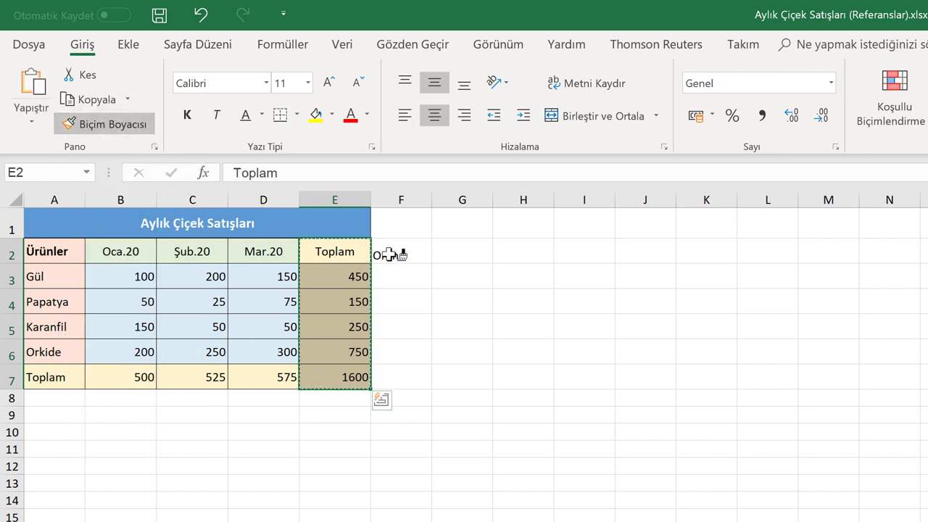
{"action": "left_click_drag", "start_coordinate": [401, 253], "coordinate": [408, 375]}
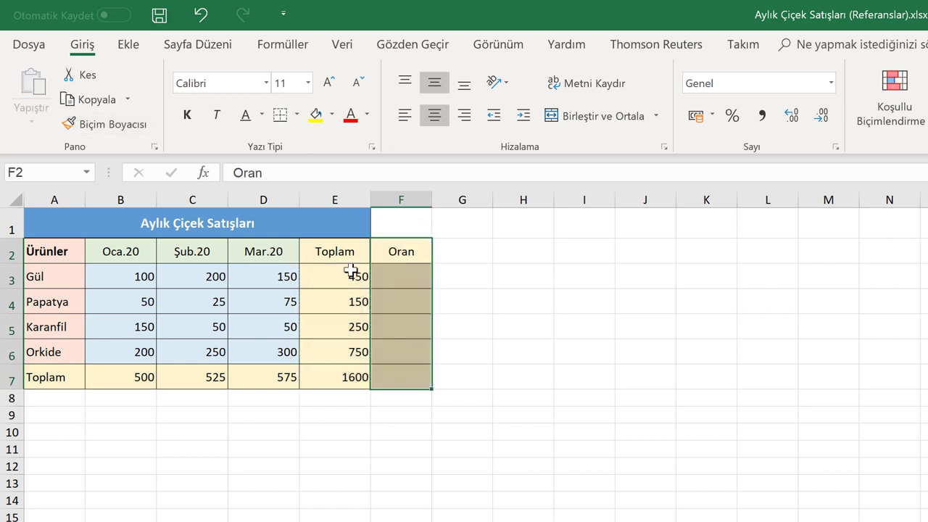
Step: Try painting and copying the title formatting onto F1:J1, undoing both attempts
{"action": "left_click", "coordinate": [352, 224]}
{"action": "left_click", "coordinate": [101, 124]}
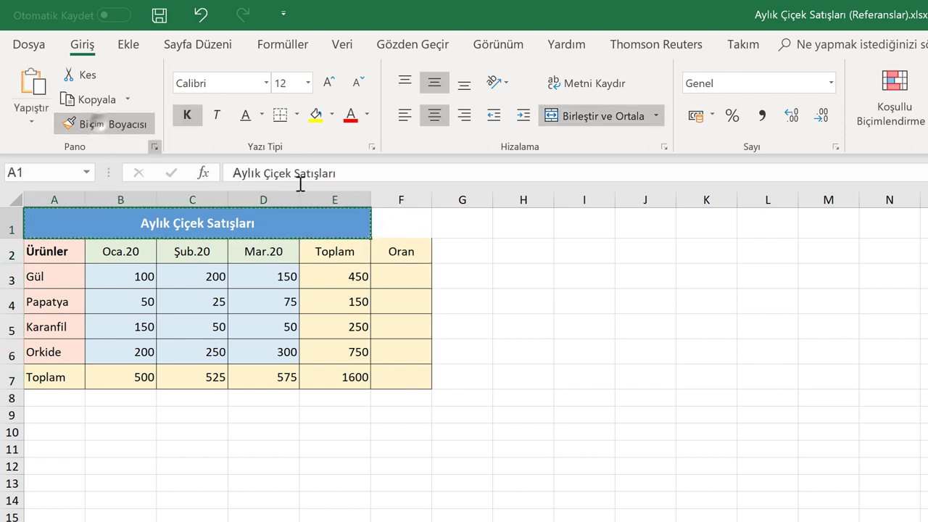
{"action": "left_click", "coordinate": [403, 225]}
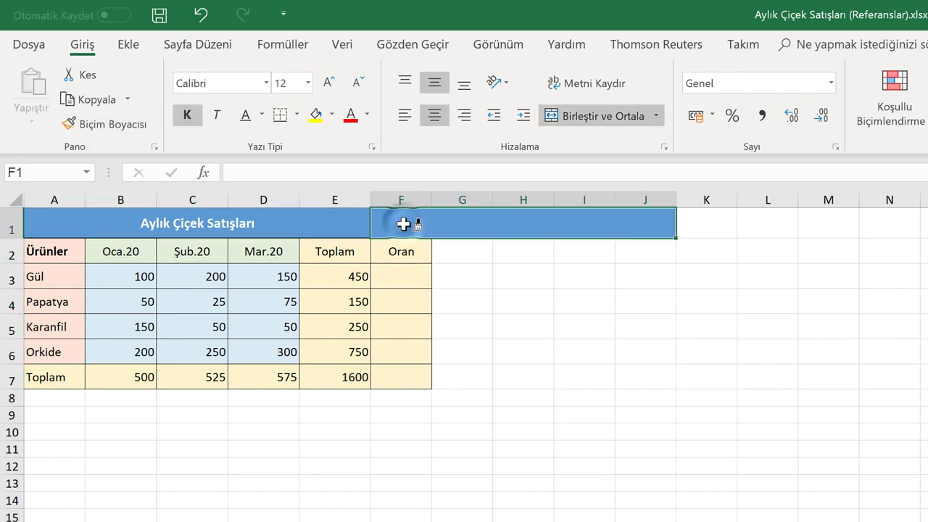
{"action": "key", "text": "ctrl+z"}
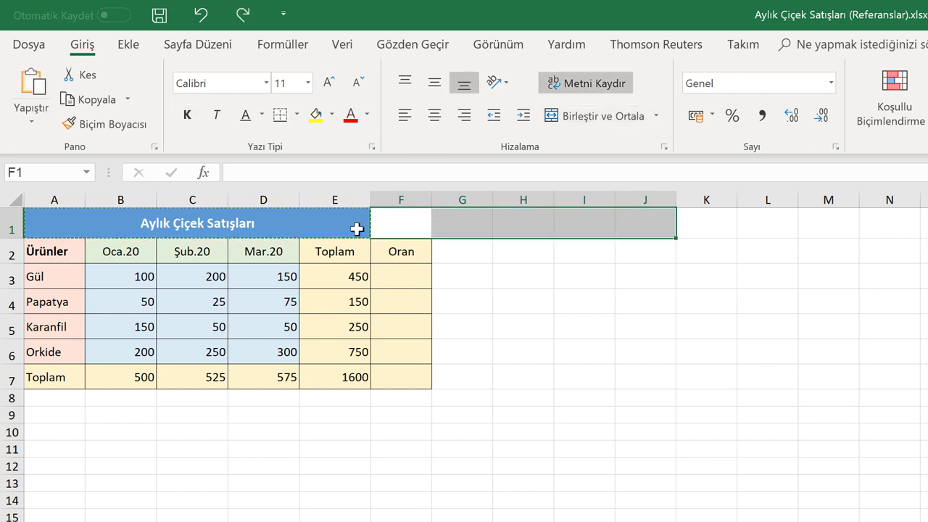
{"action": "left_click", "coordinate": [479, 256]}
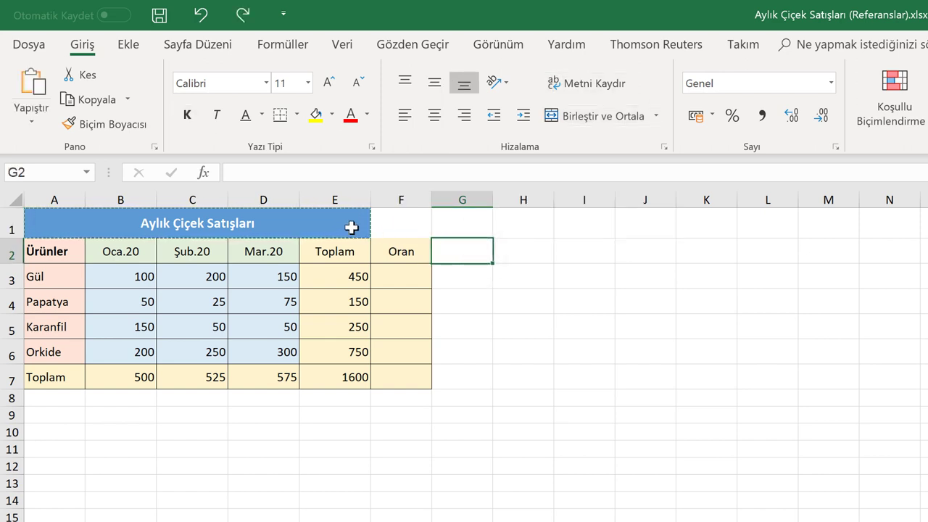
{"action": "left_click", "coordinate": [351, 227]}
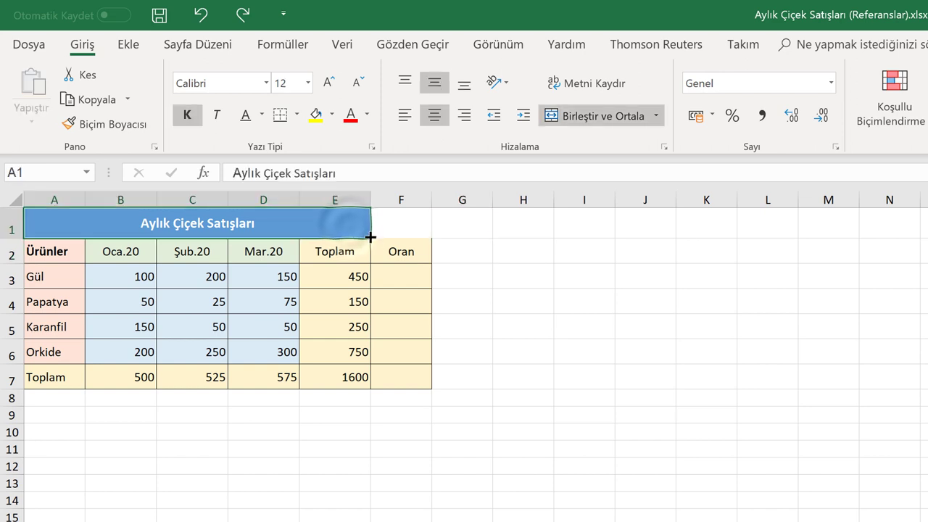
{"action": "left_click_drag", "start_coordinate": [372, 231], "coordinate": [424, 240]}
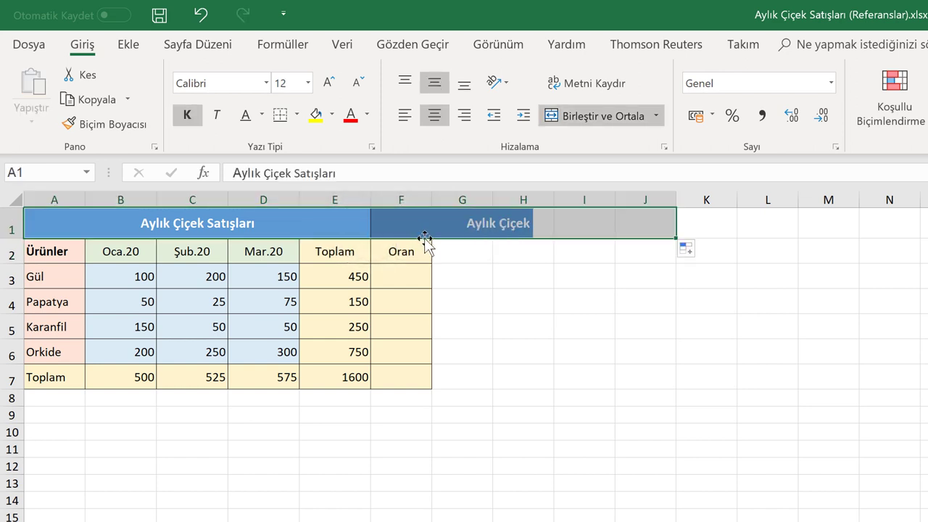
{"action": "key", "text": "ctrl+z"}
Step: Unmerge the A1:E1 title, extend E1's blue fill to F1, and select A1:F1
{"action": "left_click", "coordinate": [413, 227]}
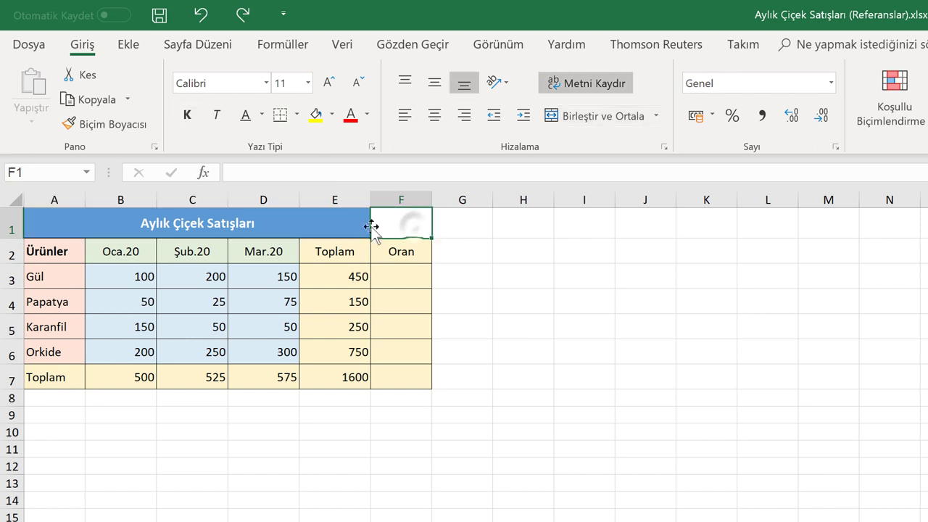
{"action": "left_click", "coordinate": [327, 221]}
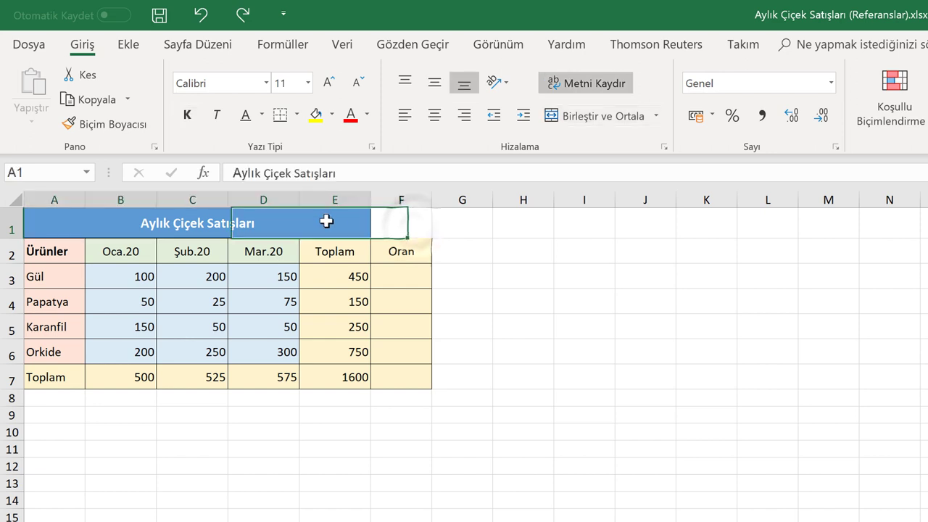
{"action": "left_click", "coordinate": [600, 113]}
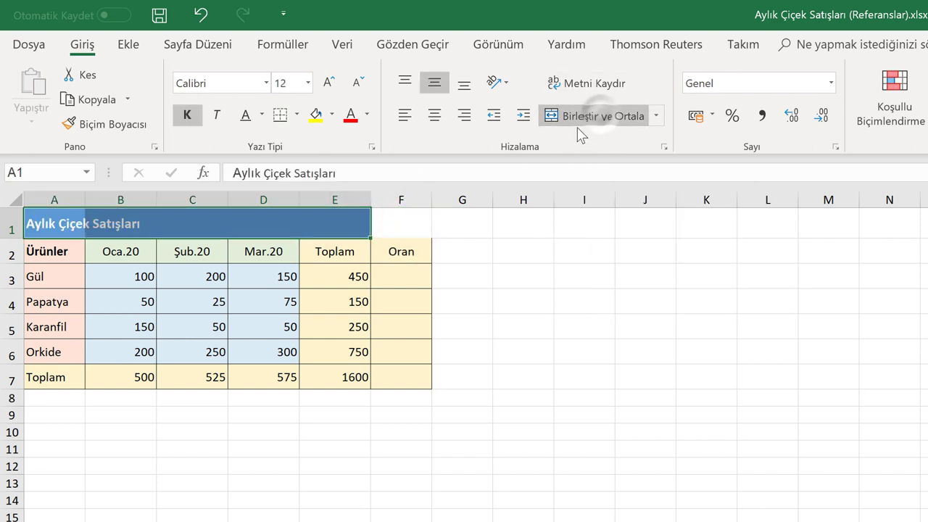
{"action": "left_click", "coordinate": [354, 226]}
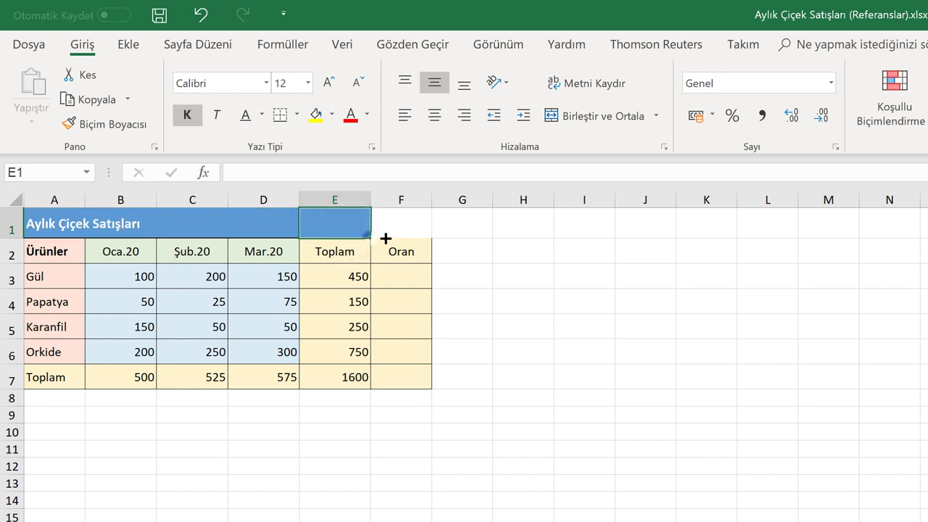
{"action": "left_click_drag", "start_coordinate": [370, 240], "coordinate": [429, 236]}
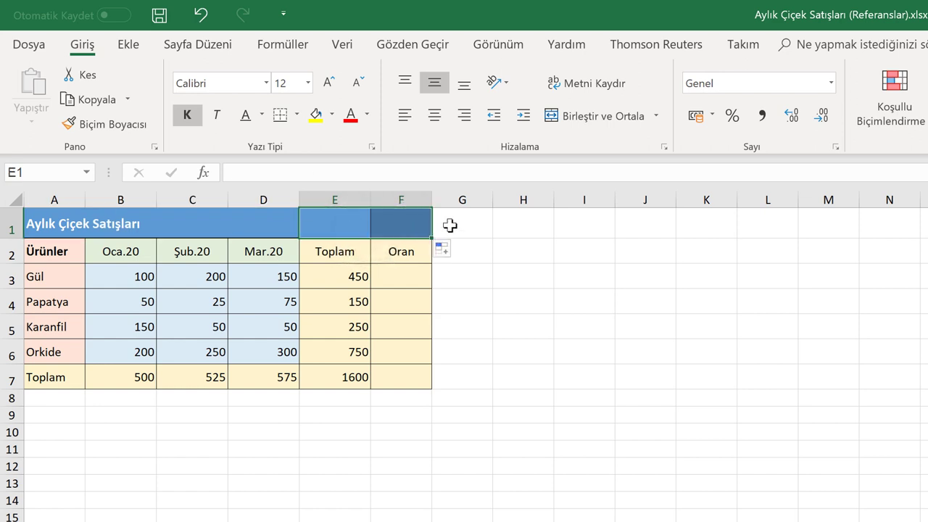
{"action": "left_click", "coordinate": [449, 226]}
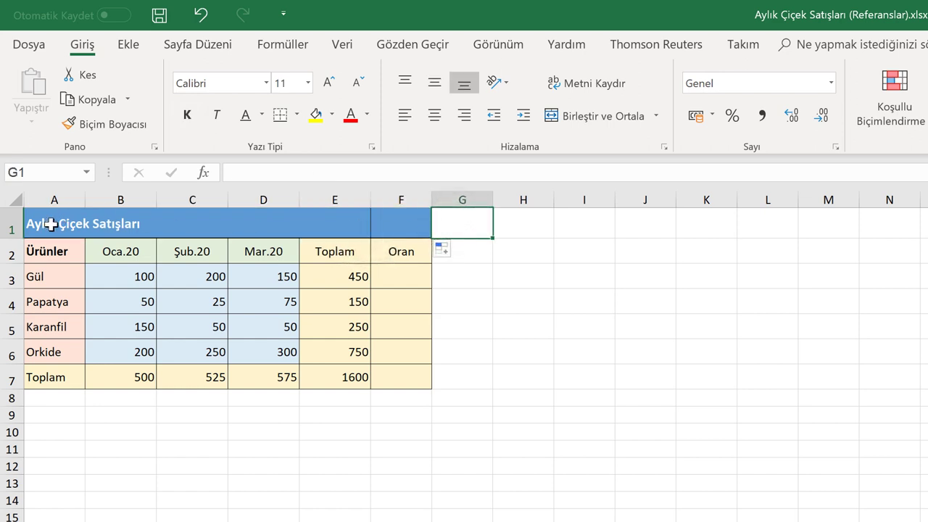
{"action": "left_click_drag", "start_coordinate": [50, 224], "coordinate": [442, 224]}
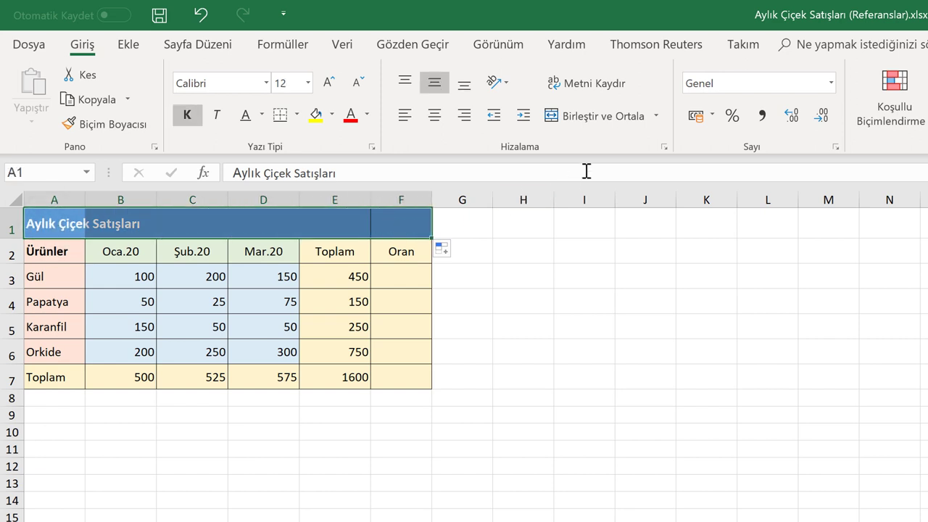
Step: Merge and centre the 'Aylık Çiçek Satışları' title across A1:F1, then start a formula in F3
{"action": "left_click", "coordinate": [595, 113]}
{"action": "left_click", "coordinate": [477, 222]}
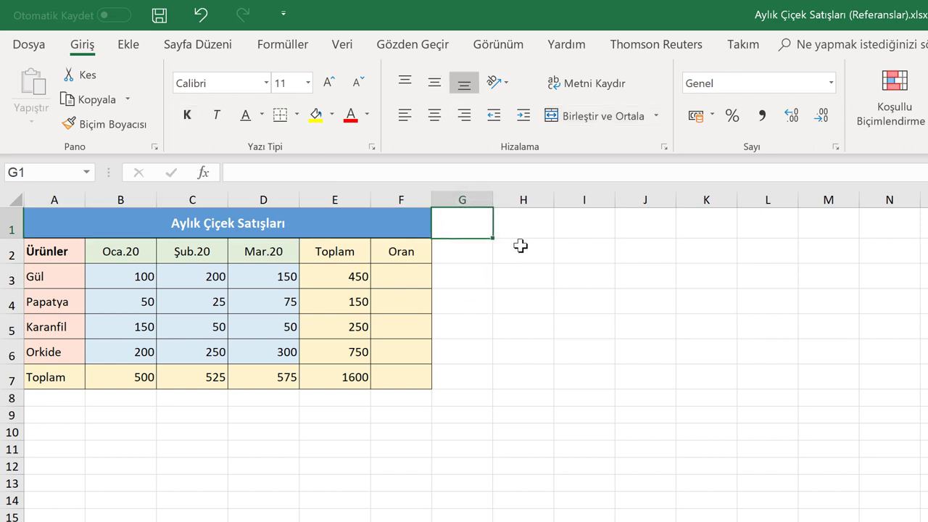
{"action": "left_click", "coordinate": [407, 277]}
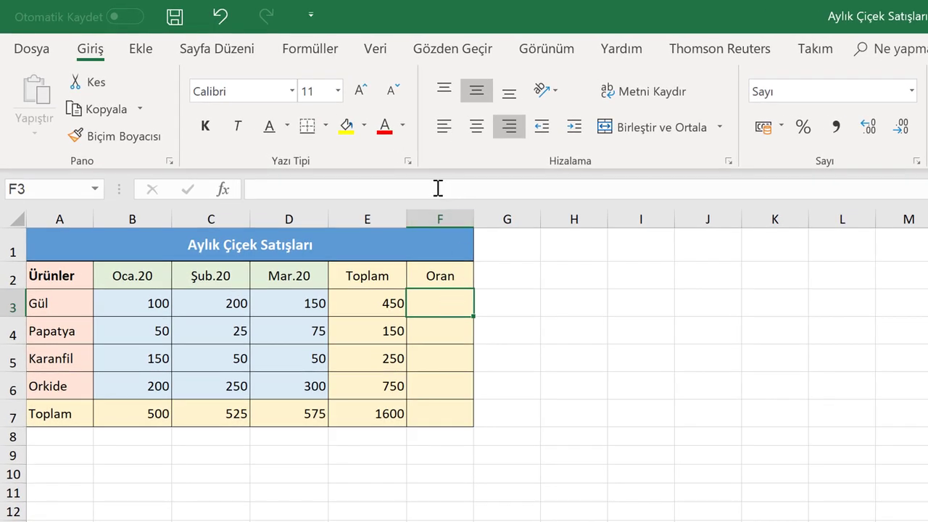
{"action": "type", "text": "="}
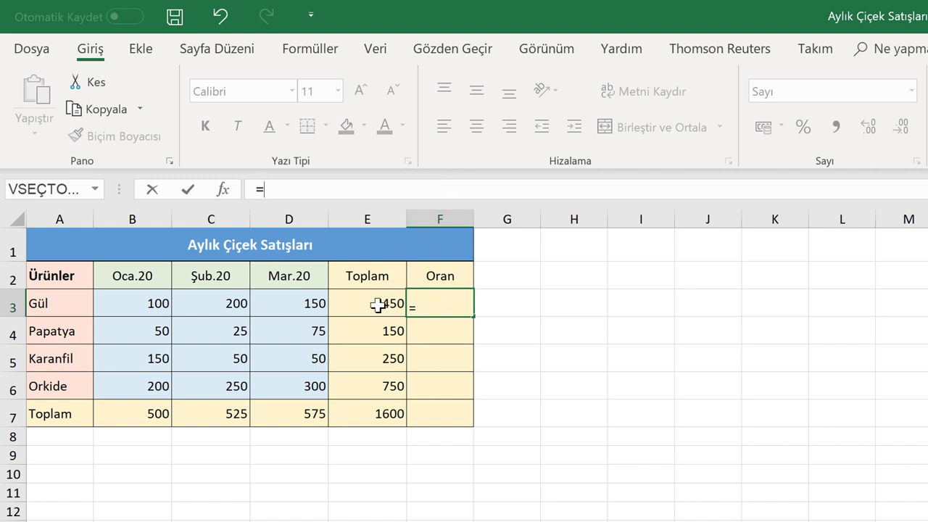
Step: Complete F3's formula as =E3/E7 to divide Gül's total by the grand total
{"action": "left_click", "coordinate": [377, 305]}
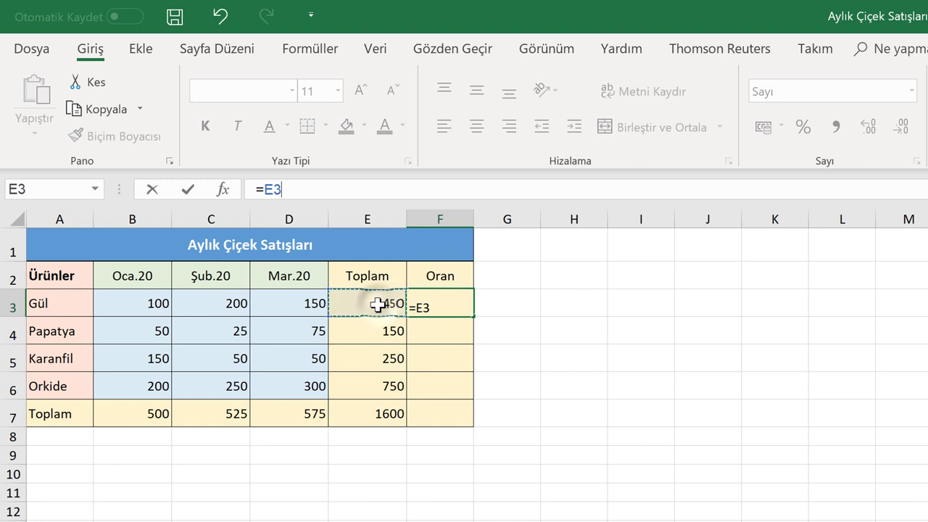
{"action": "type", "text": "/"}
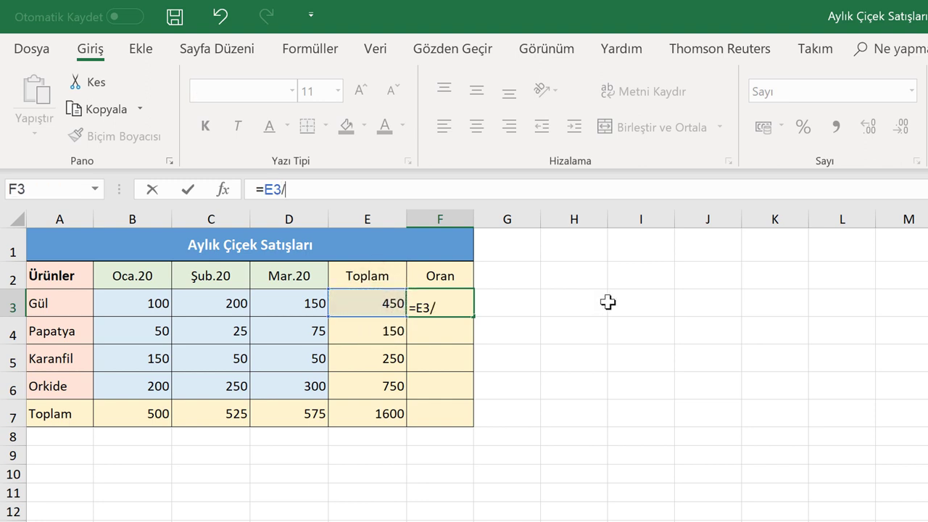
{"action": "left_click", "coordinate": [377, 411]}
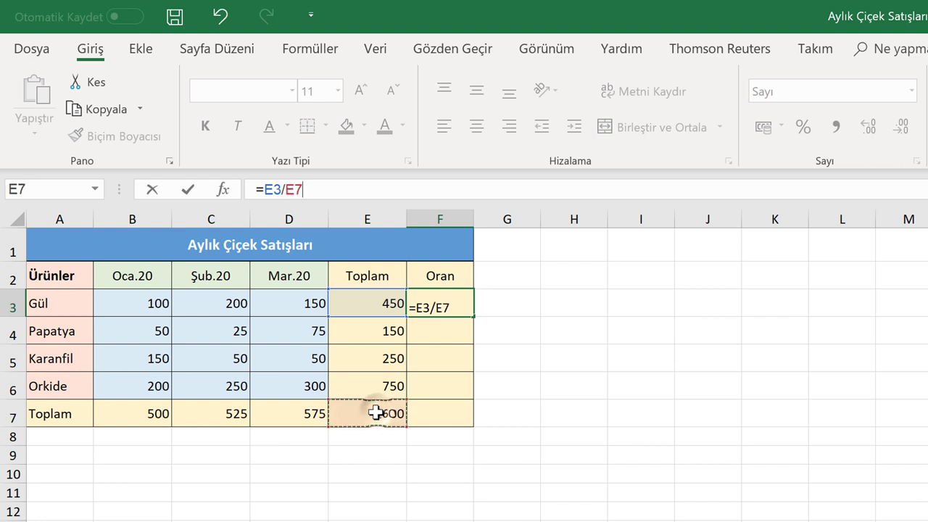
{"action": "key", "text": "Return"}
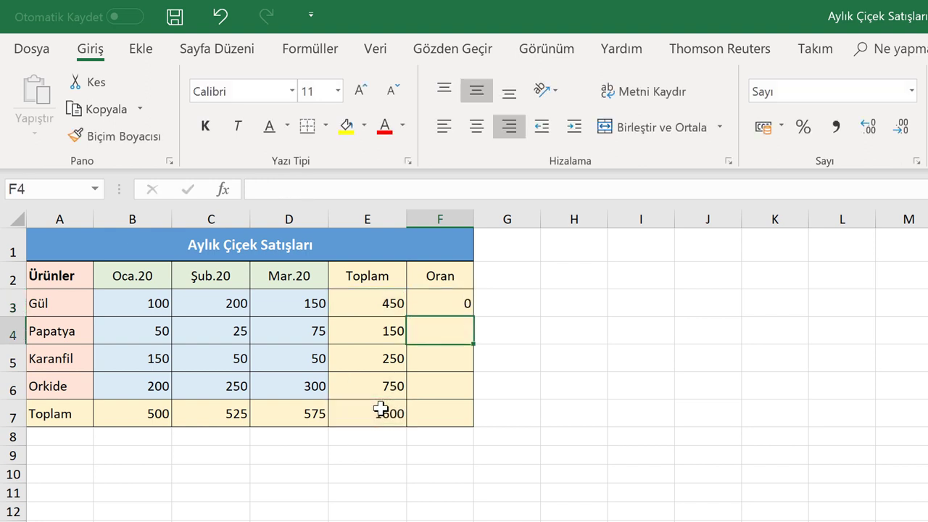
Step: Format F3 with two added decimals and Percent Style so it shows 28%
{"action": "left_click", "coordinate": [455, 308]}
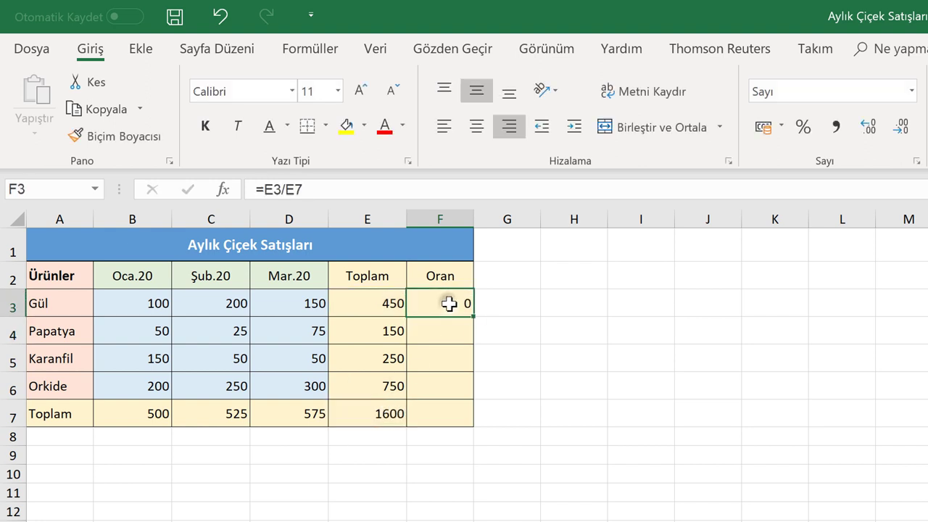
{"action": "left_click", "coordinate": [867, 128]}
{"action": "left_click", "coordinate": [868, 129]}
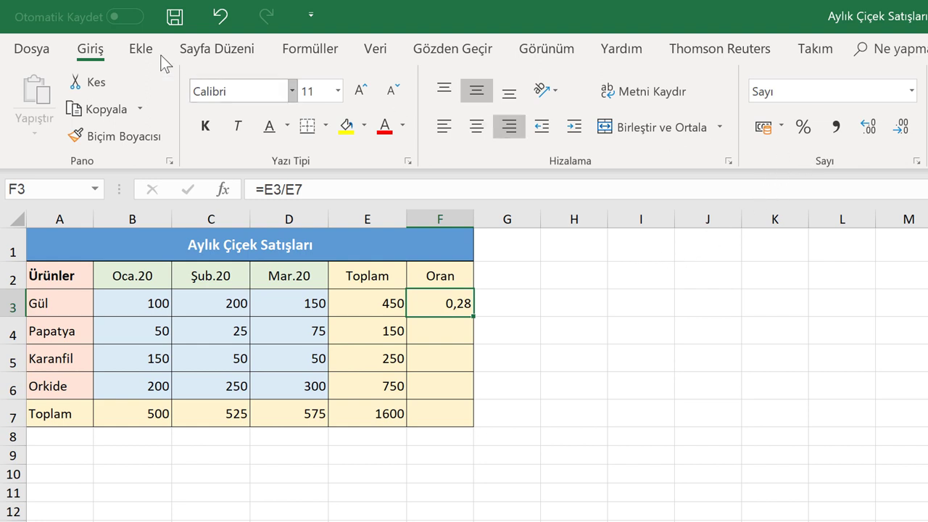
{"action": "left_click", "coordinate": [803, 129]}
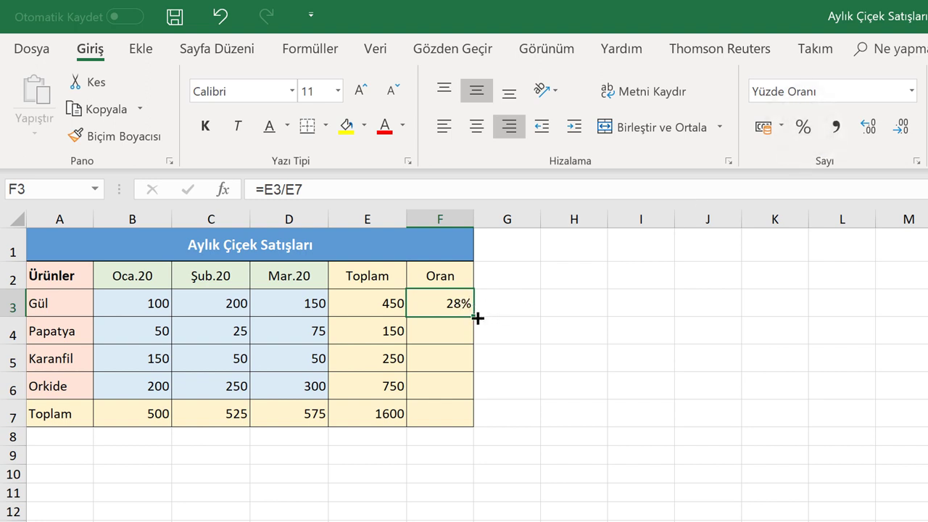
{"action": "left_click_drag", "start_coordinate": [472, 318], "coordinate": [467, 415]}
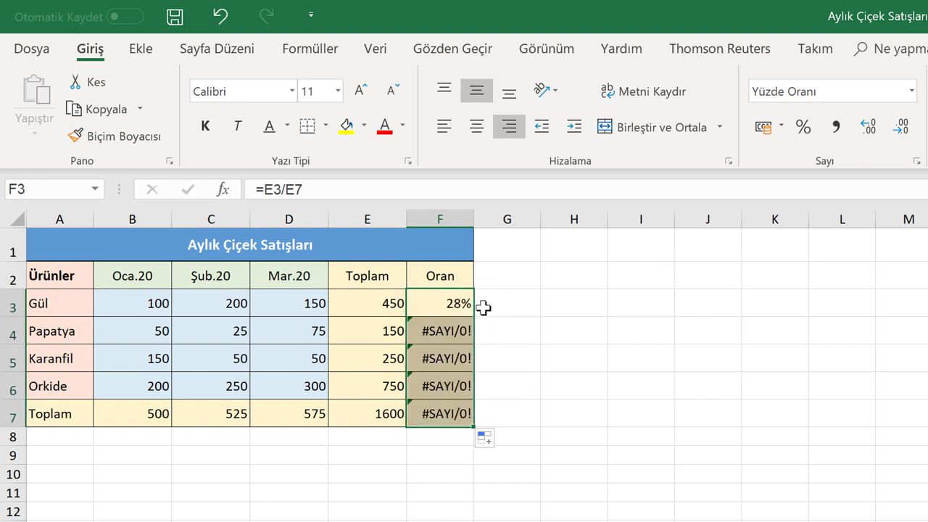
{"action": "left_click", "coordinate": [539, 328]}
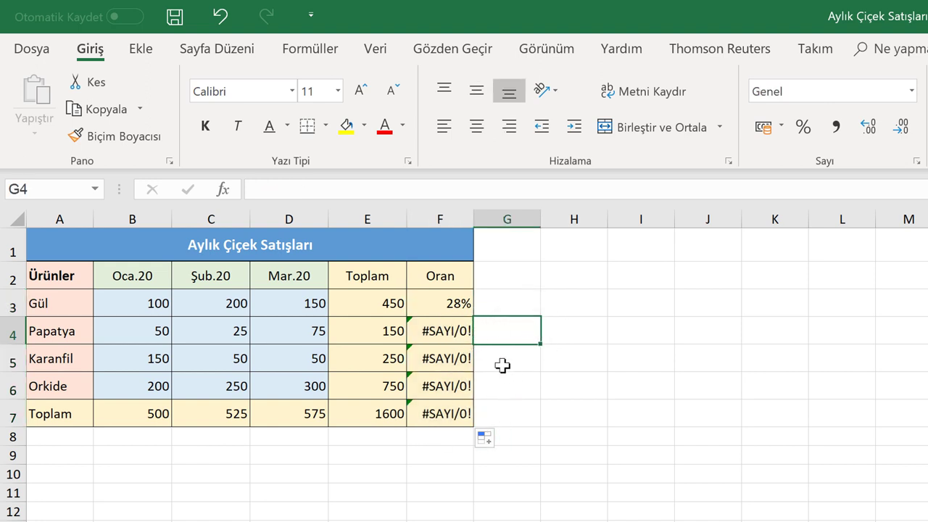
{"action": "left_click", "coordinate": [442, 298]}
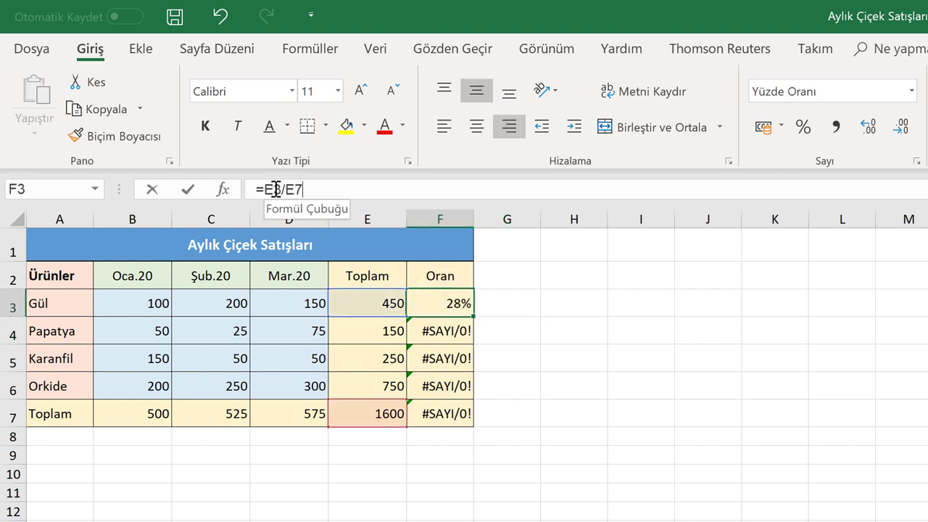
{"action": "left_click", "coordinate": [275, 189]}
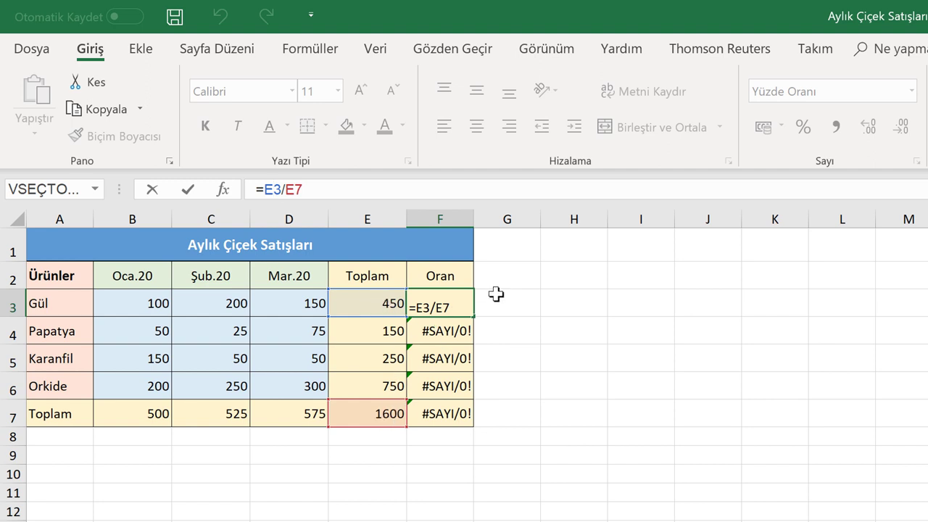
{"action": "key", "text": "ctrl+Return"}
{"action": "left_click", "coordinate": [449, 328]}
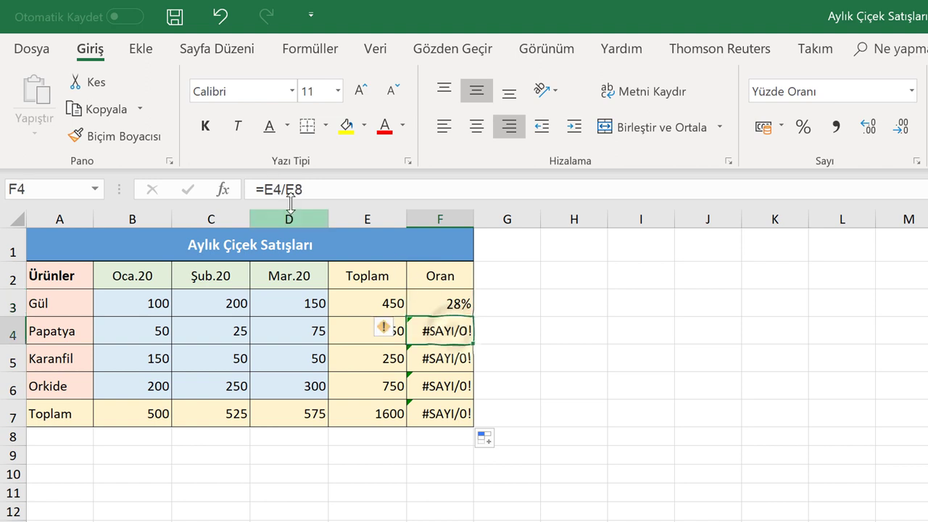
{"action": "left_click", "coordinate": [270, 189]}
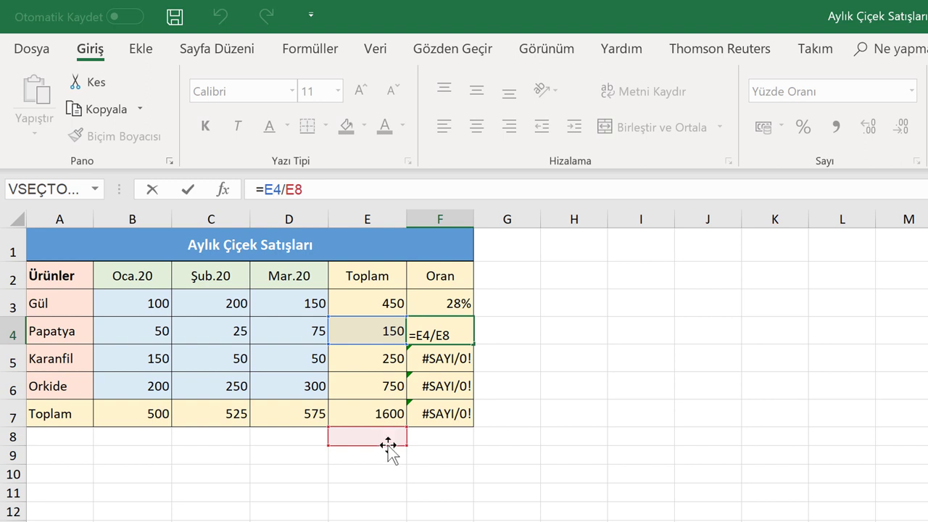
{"action": "key", "text": "ctrl+Return"}
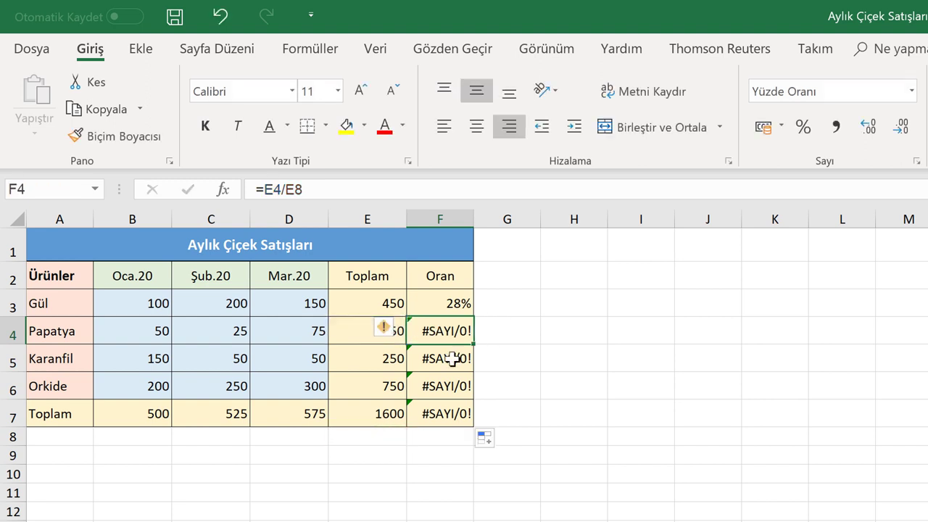
{"action": "left_click", "coordinate": [452, 359]}
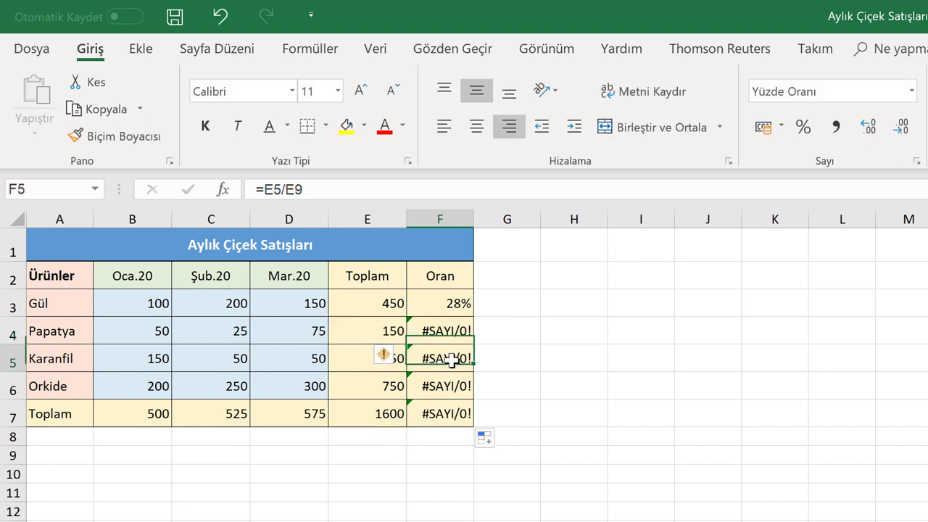
{"action": "left_click", "coordinate": [266, 189]}
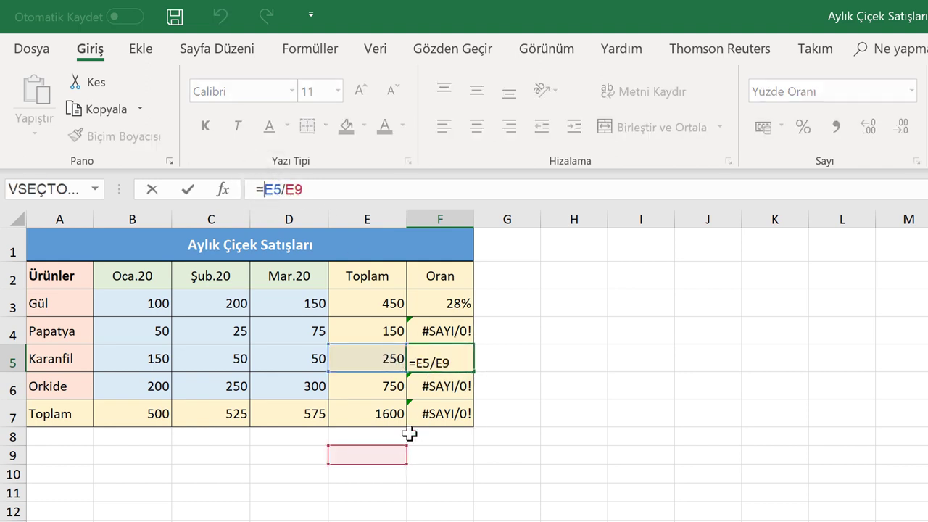
{"action": "key", "text": "Return"}
{"action": "left_click", "coordinate": [352, 381]}
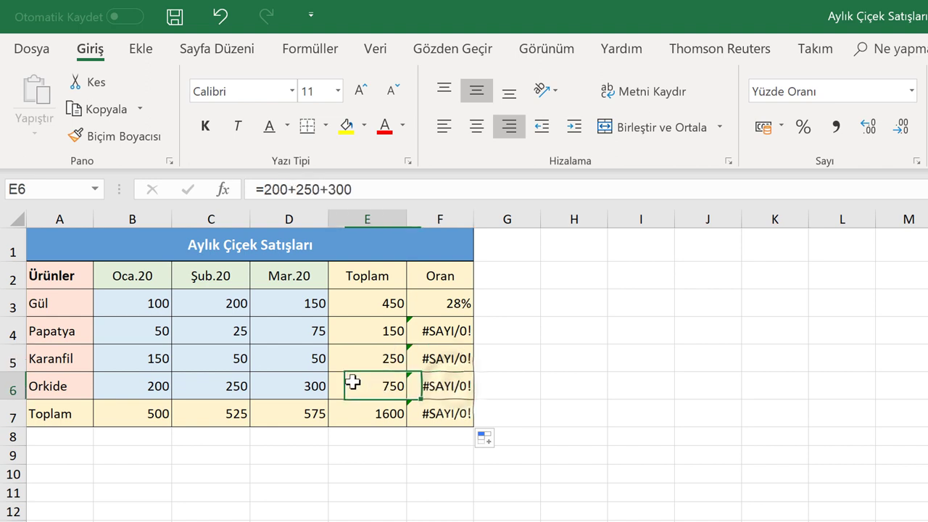
{"action": "left_click", "coordinate": [428, 384]}
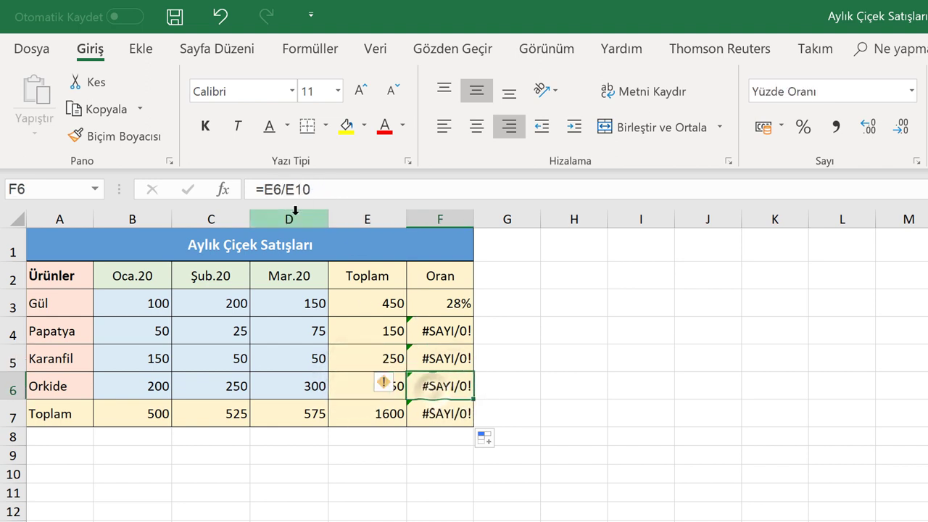
{"action": "double_click", "coordinate": [428, 384]}
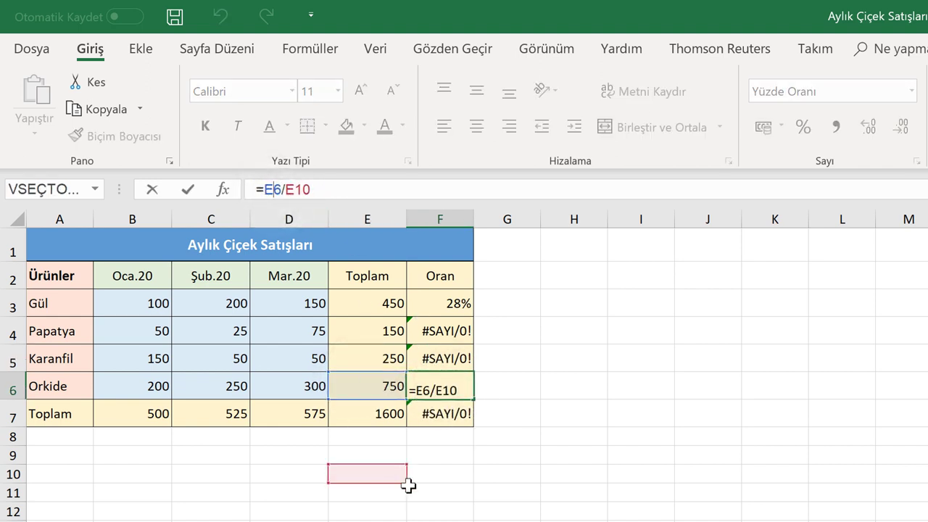
{"action": "left_click", "coordinate": [440, 412]}
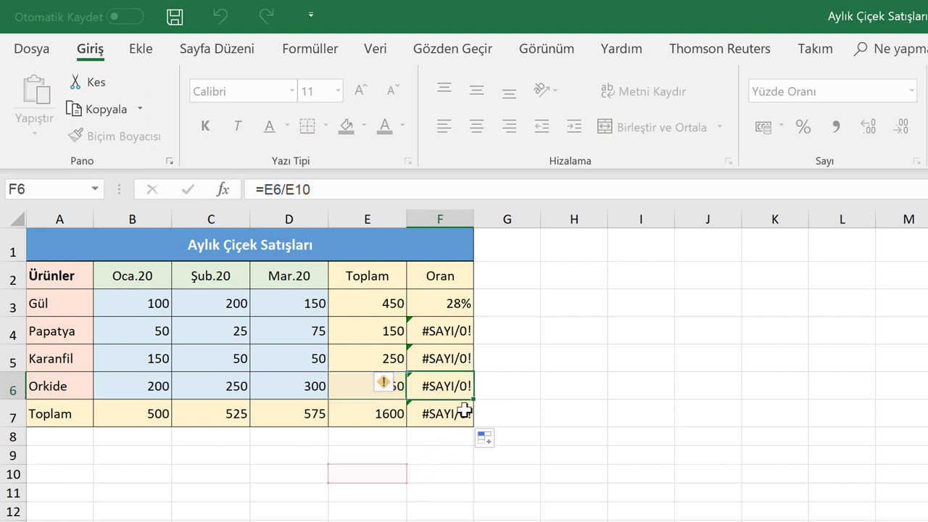
{"action": "left_click", "coordinate": [274, 189]}
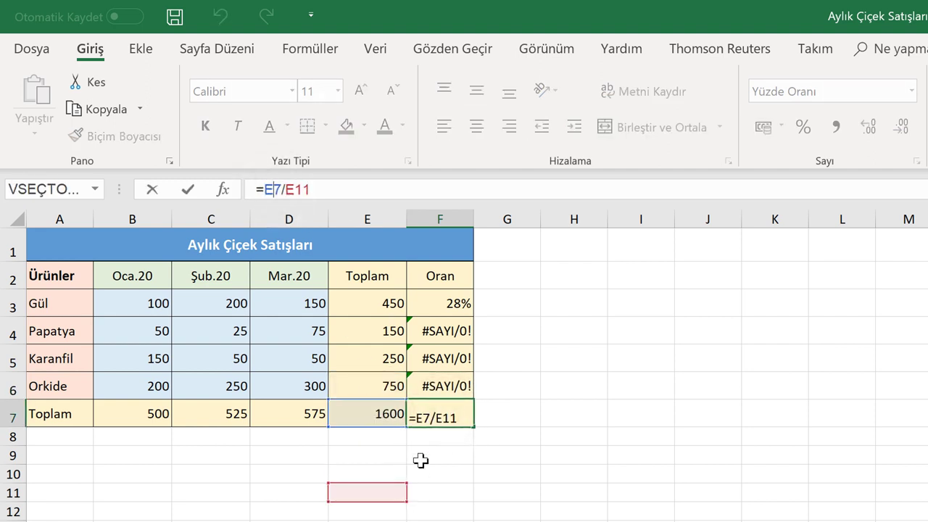
{"action": "key", "text": "Escape"}
{"action": "left_click", "coordinate": [443, 297]}
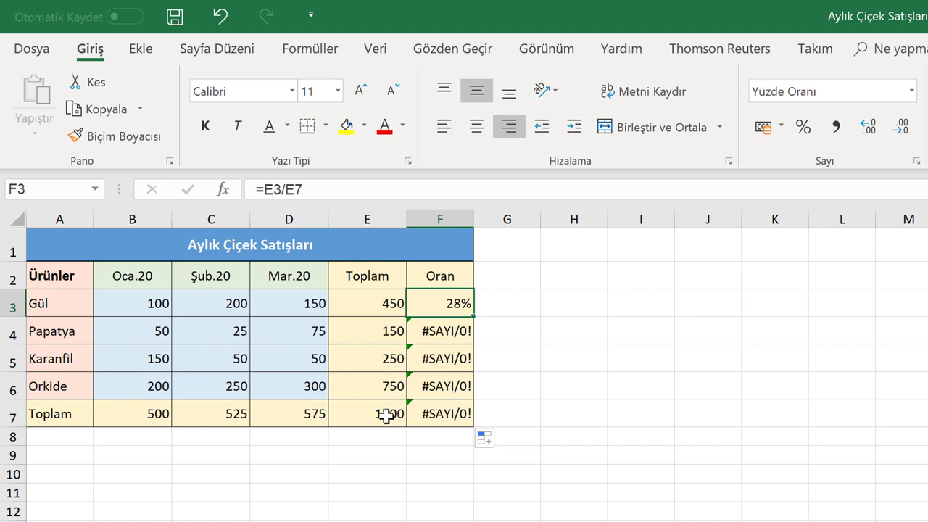
Step: Change F3's formula to =E3/$E$7 so the grand-total reference stays locked
{"action": "left_click", "coordinate": [441, 330]}
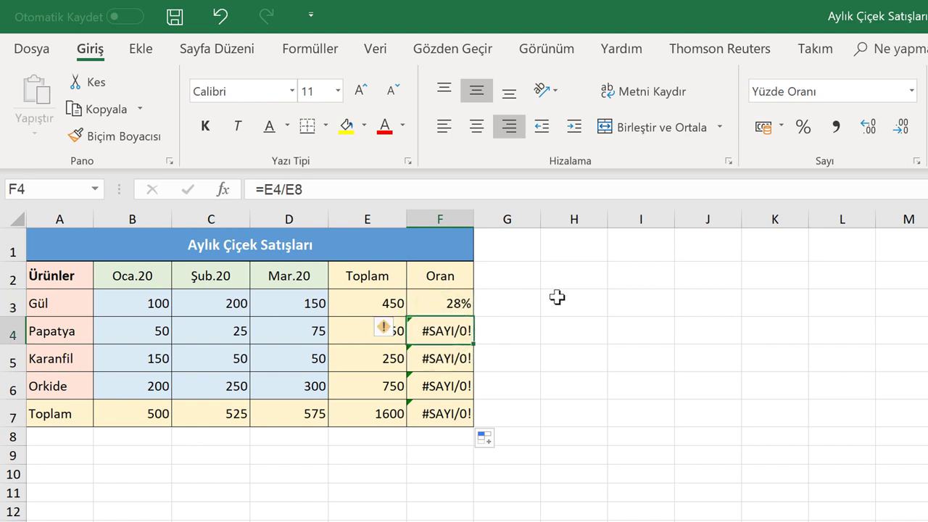
{"action": "left_click", "coordinate": [441, 303]}
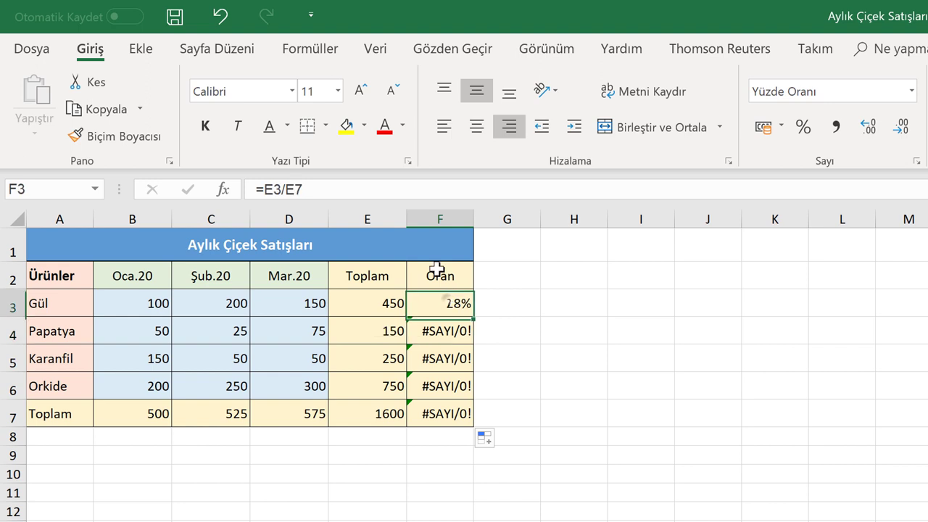
{"action": "left_click", "coordinate": [271, 189]}
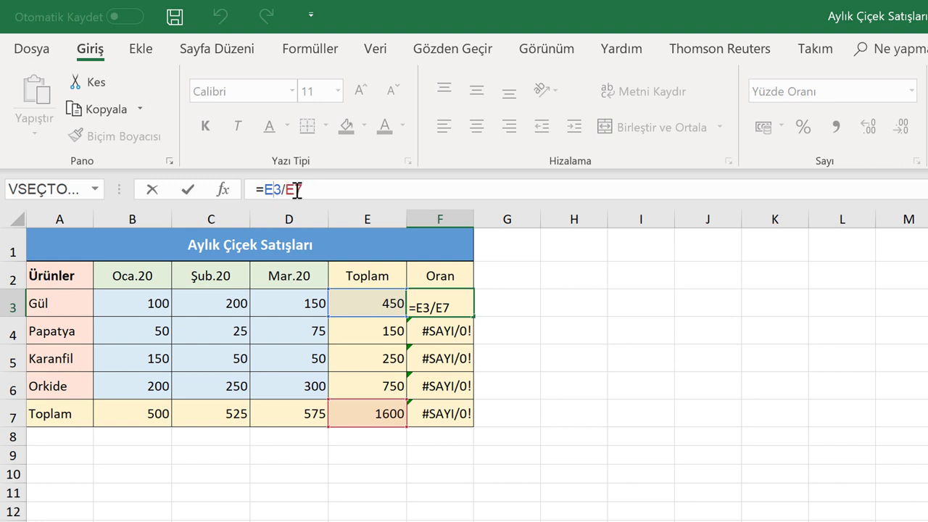
{"action": "left_click", "coordinate": [286, 189]}
{"action": "type", "text": "$"}
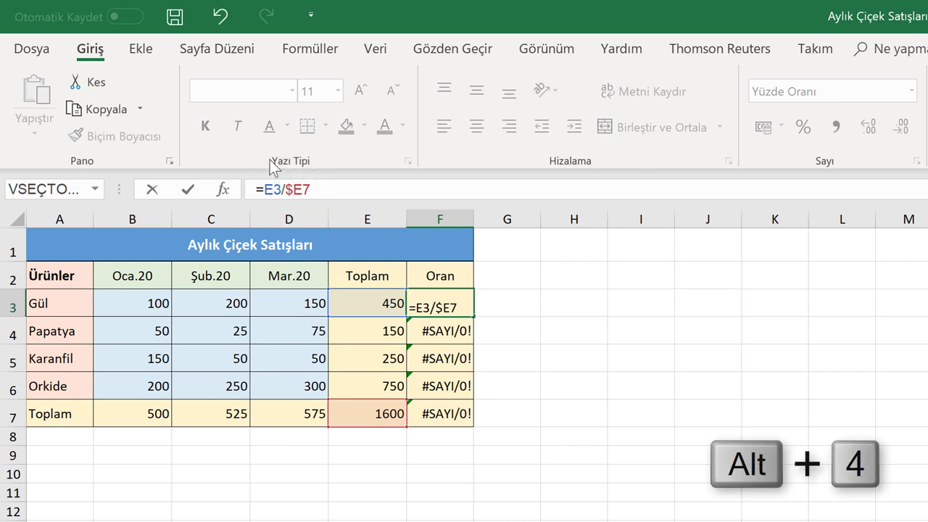
{"action": "left_click", "coordinate": [302, 189]}
{"action": "type", "text": "$"}
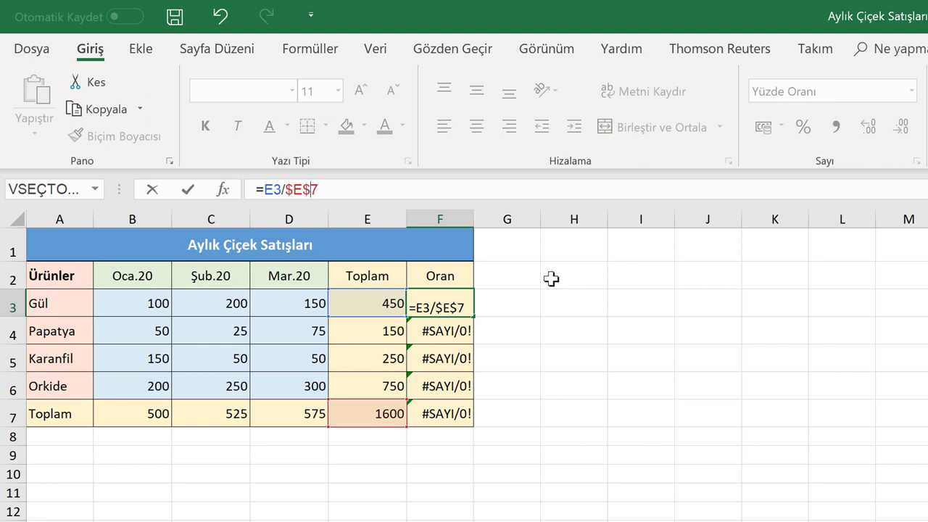
{"action": "key", "text": "Return"}
{"action": "left_click", "coordinate": [428, 298]}
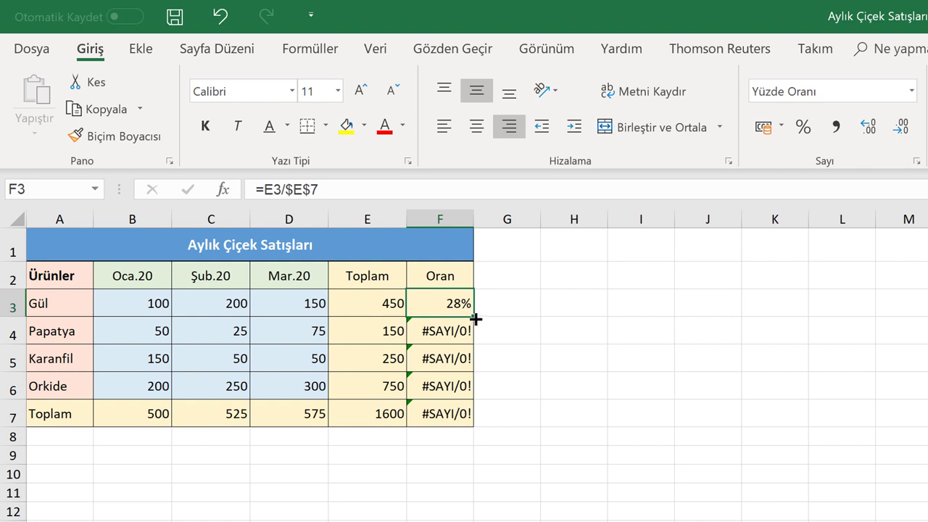
Step: Fill F3's locked formula down to F7 and inspect the copied formulas in F4–F7
{"action": "left_click_drag", "start_coordinate": [474, 316], "coordinate": [469, 421]}
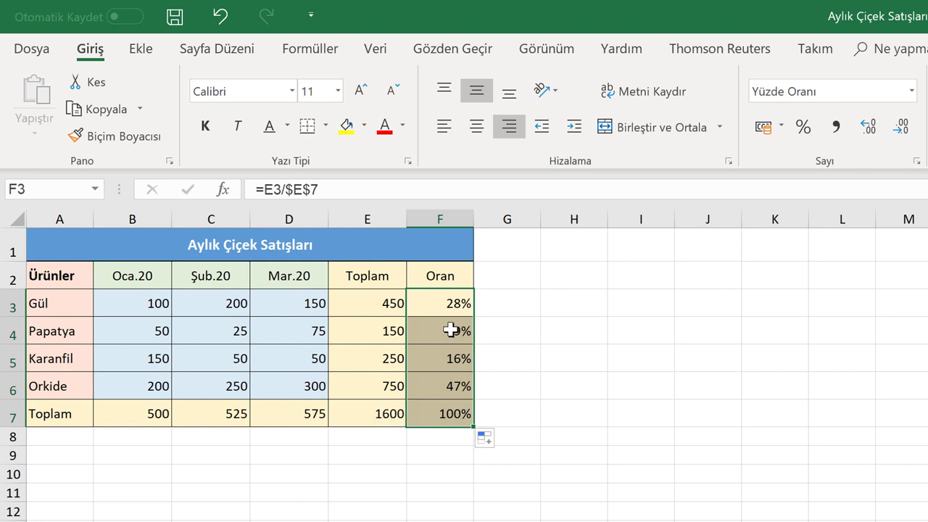
{"action": "left_click", "coordinate": [514, 305]}
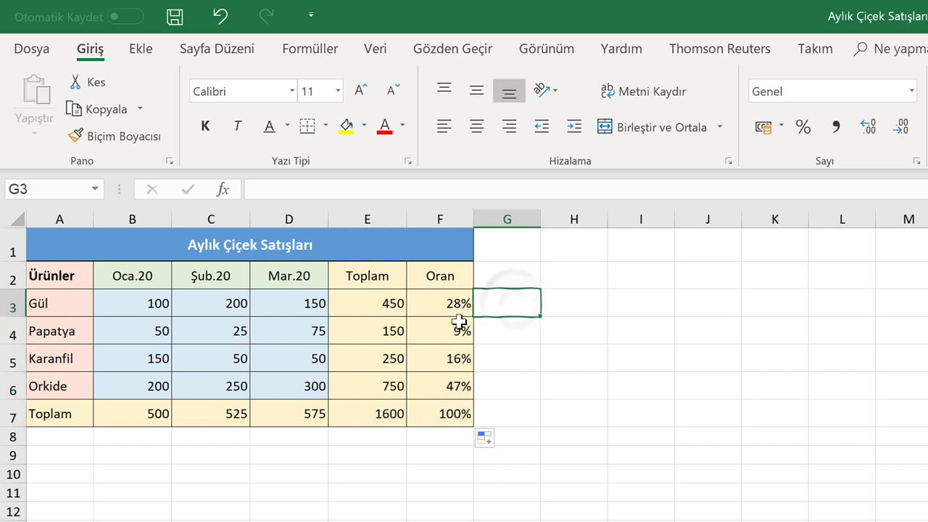
{"action": "left_click", "coordinate": [458, 324]}
{"action": "left_click", "coordinate": [304, 190]}
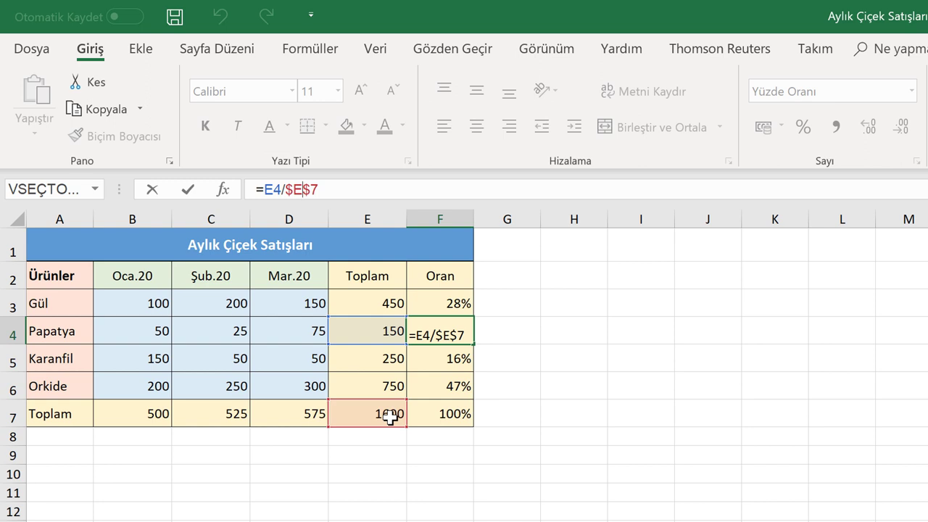
{"action": "key", "text": "Escape"}
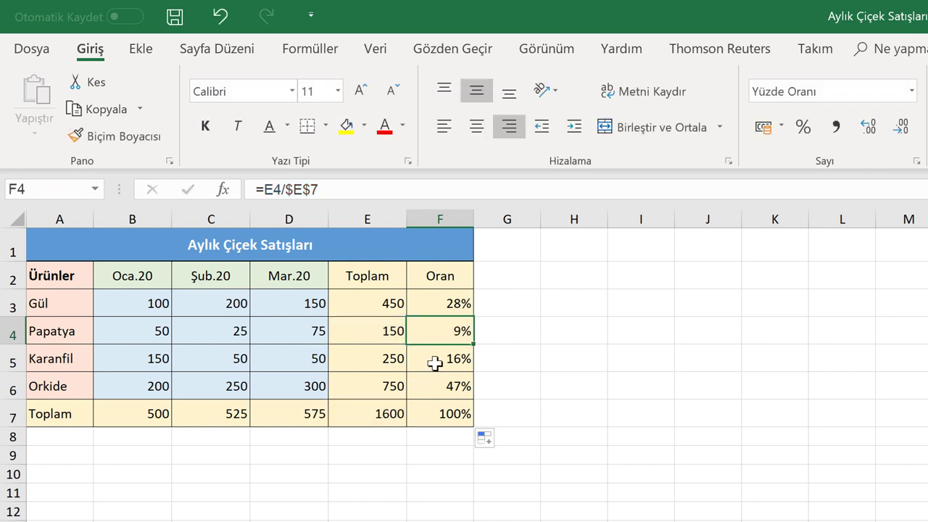
{"action": "left_click", "coordinate": [428, 359]}
{"action": "left_click", "coordinate": [304, 188]}
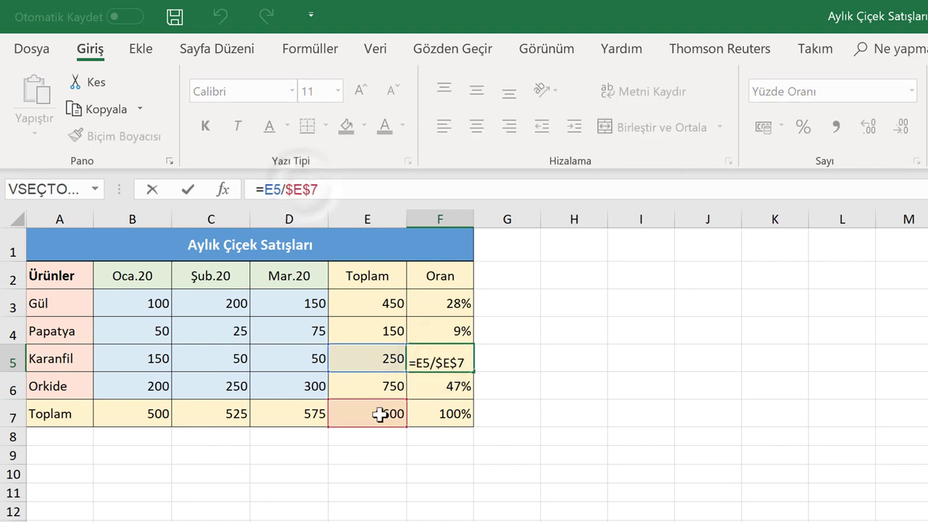
{"action": "key", "text": "ctrl+Return"}
{"action": "left_click", "coordinate": [440, 379]}
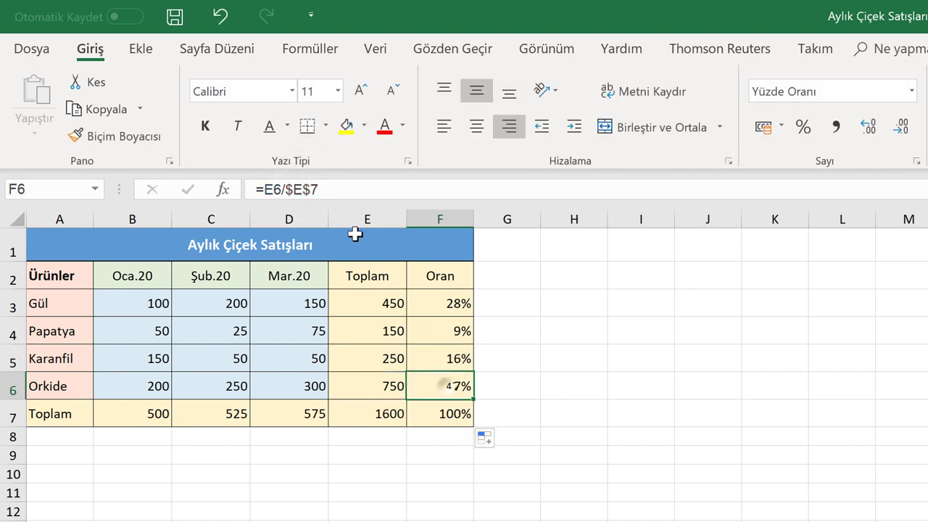
{"action": "left_click", "coordinate": [432, 417]}
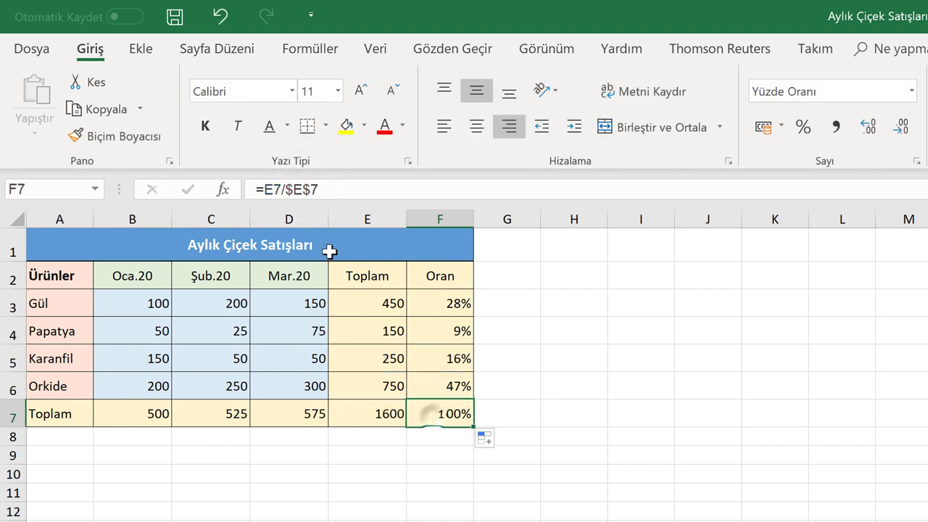
{"action": "left_click", "coordinate": [290, 189]}
{"action": "key", "text": "ctrl+Return"}
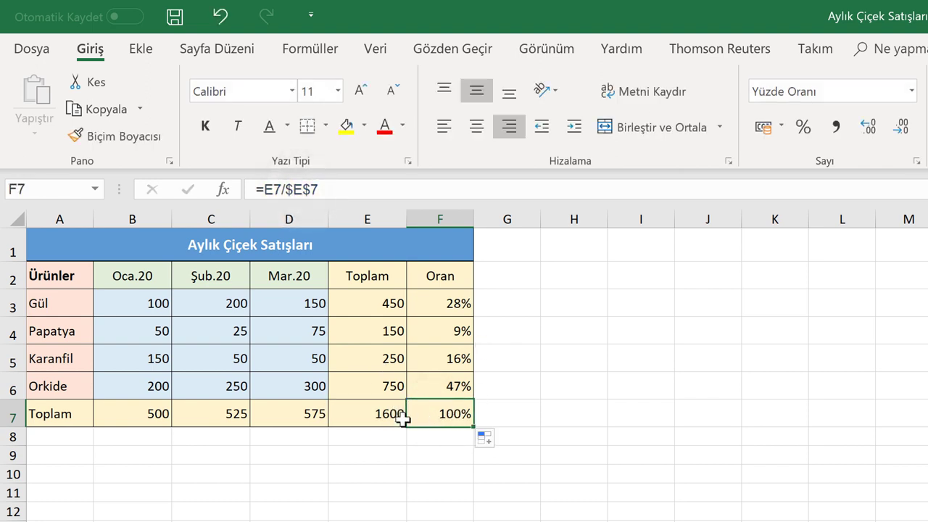
Step: Clear the copied percentages from F4:F7, leaving only F3's 28%
{"action": "left_click", "coordinate": [522, 273]}
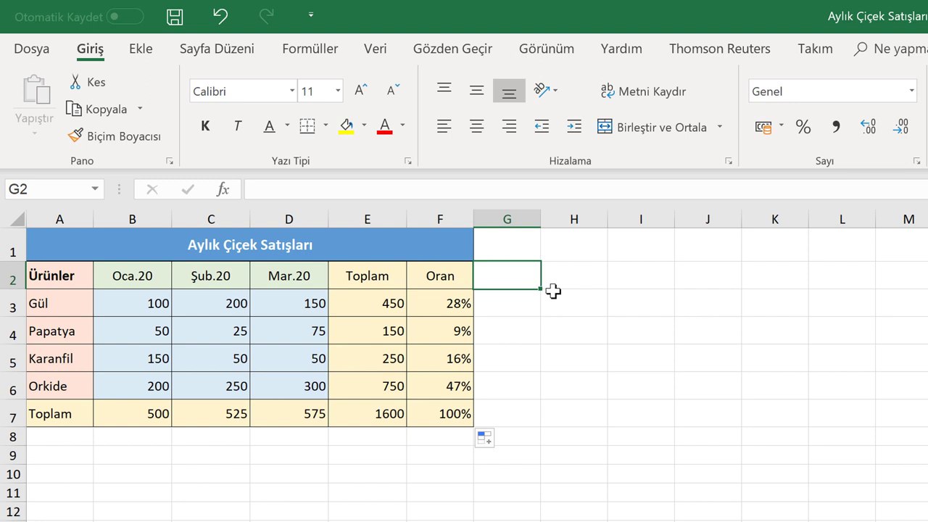
{"action": "left_click_drag", "start_coordinate": [445, 338], "coordinate": [439, 408]}
{"action": "key", "text": "Delete"}
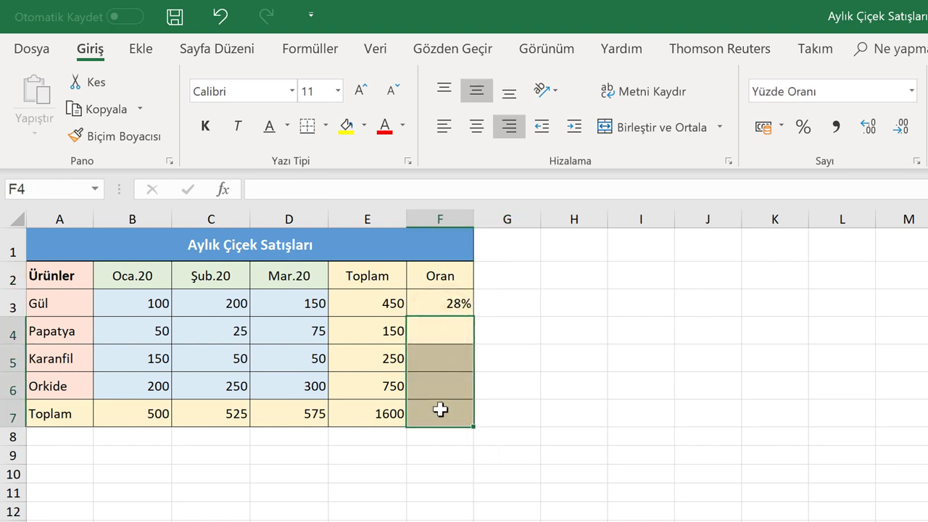
{"action": "left_click", "coordinate": [447, 303]}
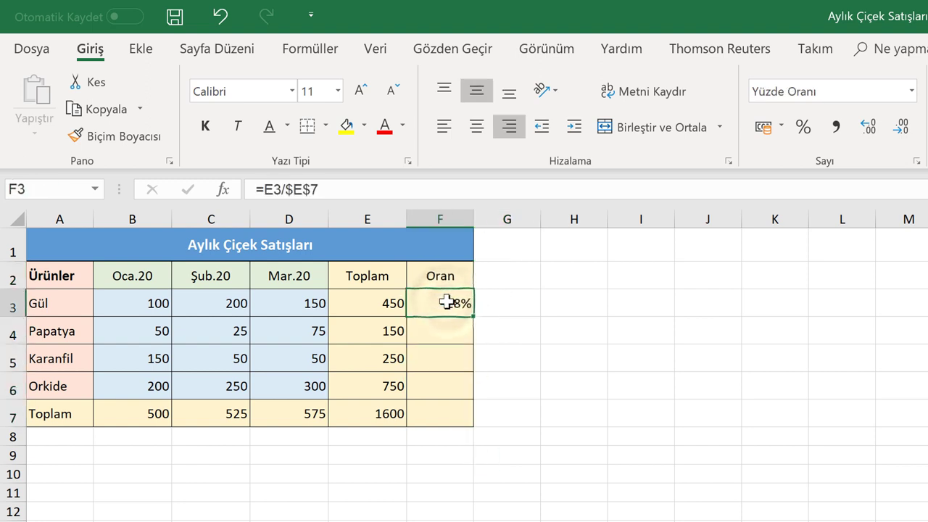
Step: Re-enter F3's formula as =E3/$E$7, using F4 to lock the divisor
{"action": "key", "text": "Delete"}
{"action": "left_click", "coordinate": [333, 191]}
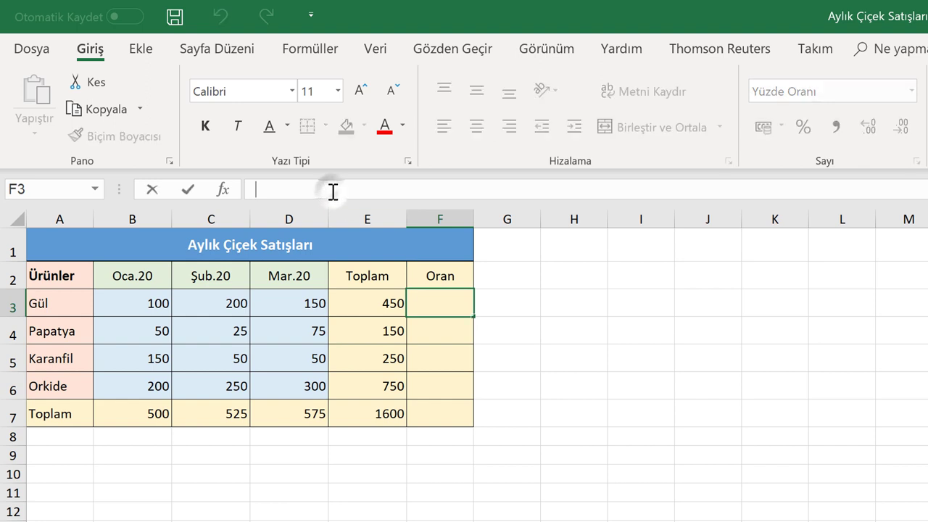
{"action": "type", "text": "="}
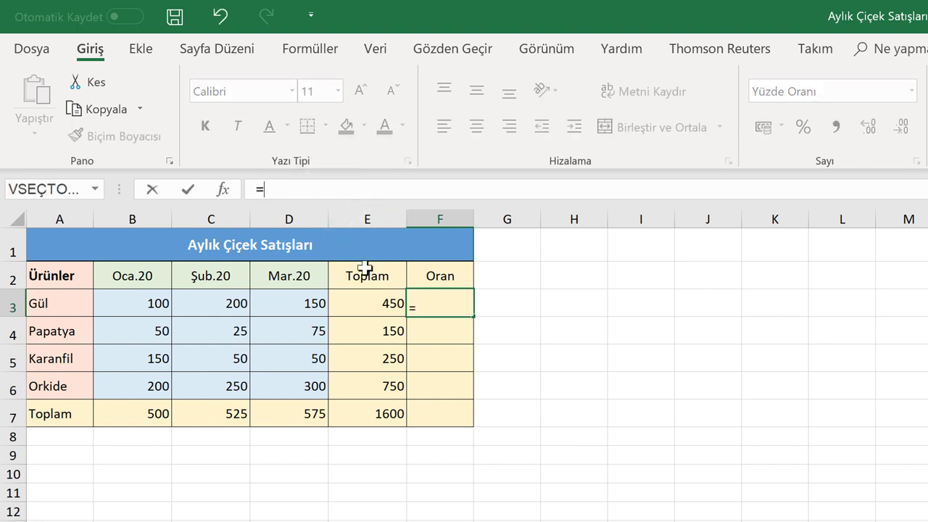
{"action": "left_click", "coordinate": [367, 307]}
{"action": "type", "text": "/"}
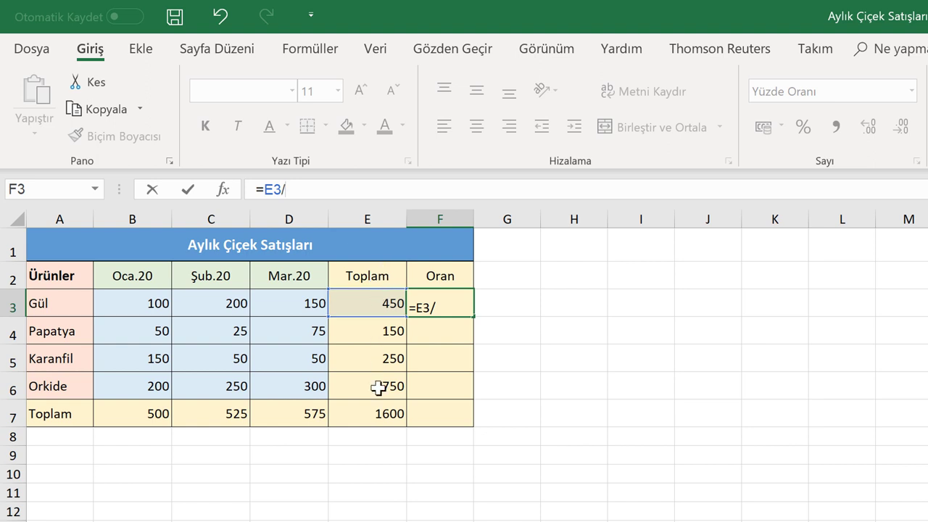
{"action": "left_click", "coordinate": [370, 412]}
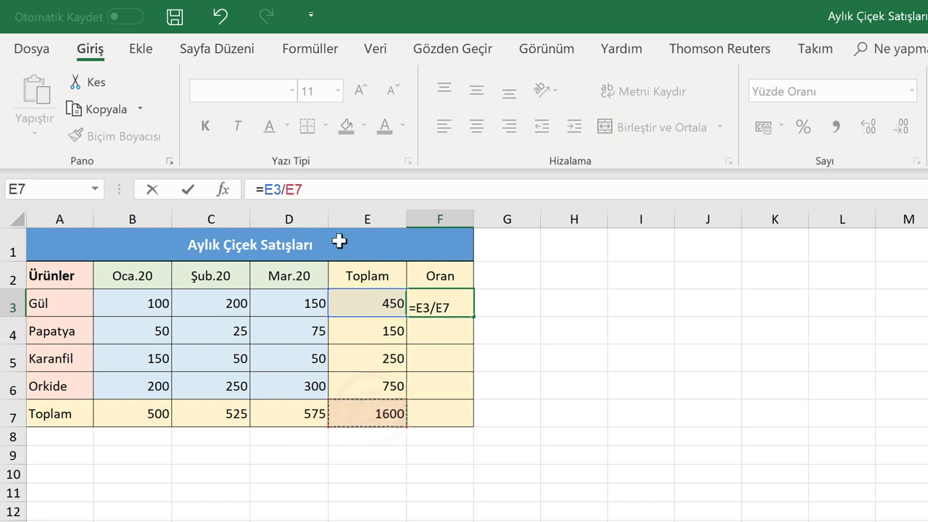
{"action": "left_click", "coordinate": [296, 189]}
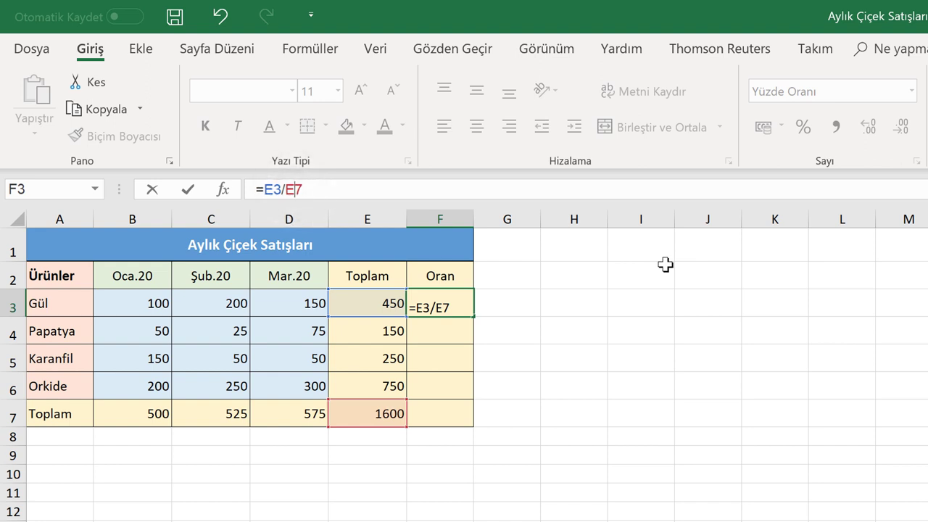
{"action": "key", "text": "F4"}
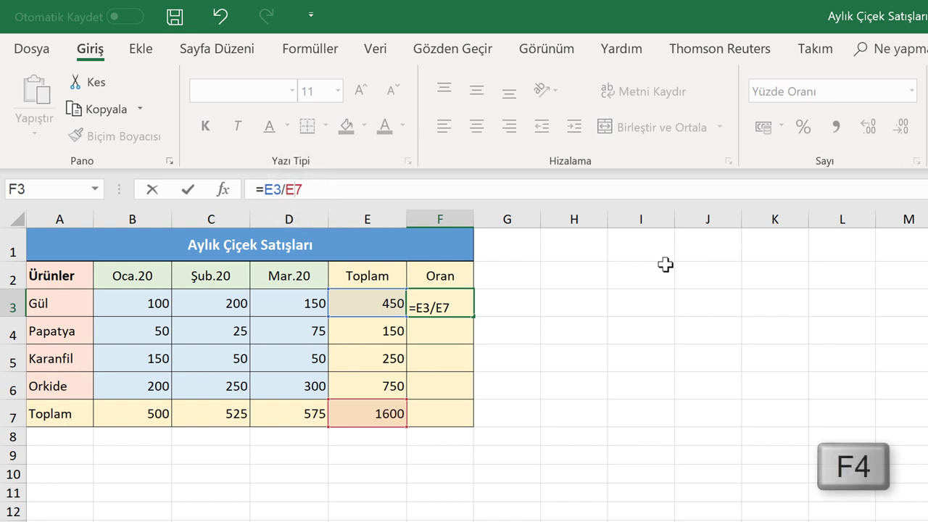
{"action": "key", "text": "F4"}
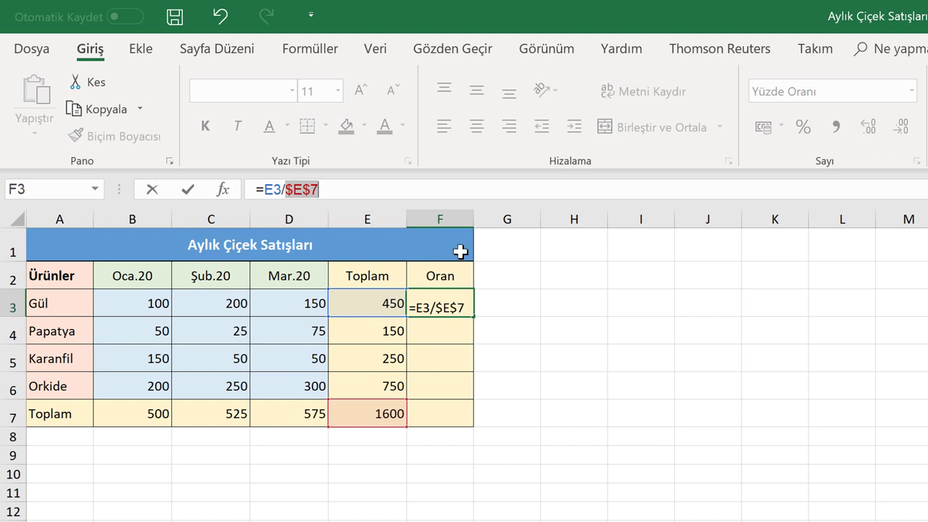
{"action": "key", "text": "Return"}
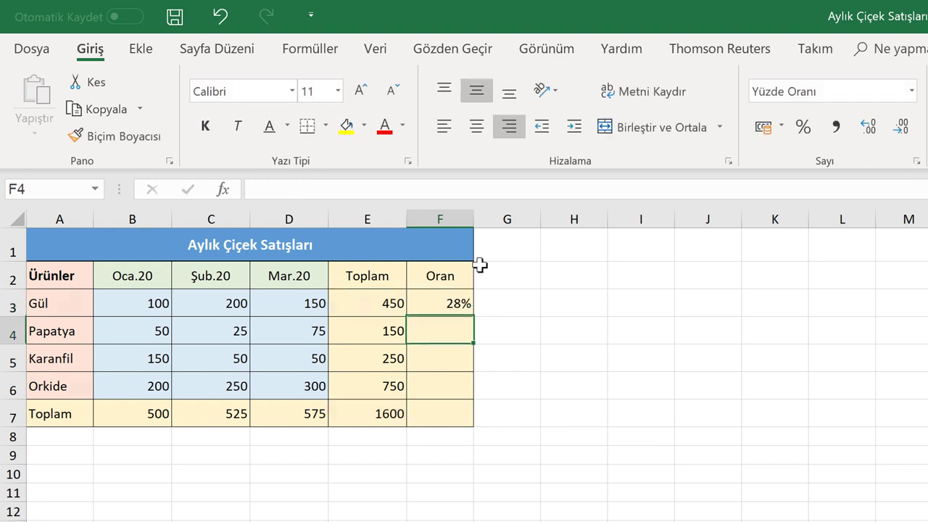
Step: Fill the formula down to F7, showing 9%, 16%, 47% and 100%
{"action": "left_click", "coordinate": [452, 306]}
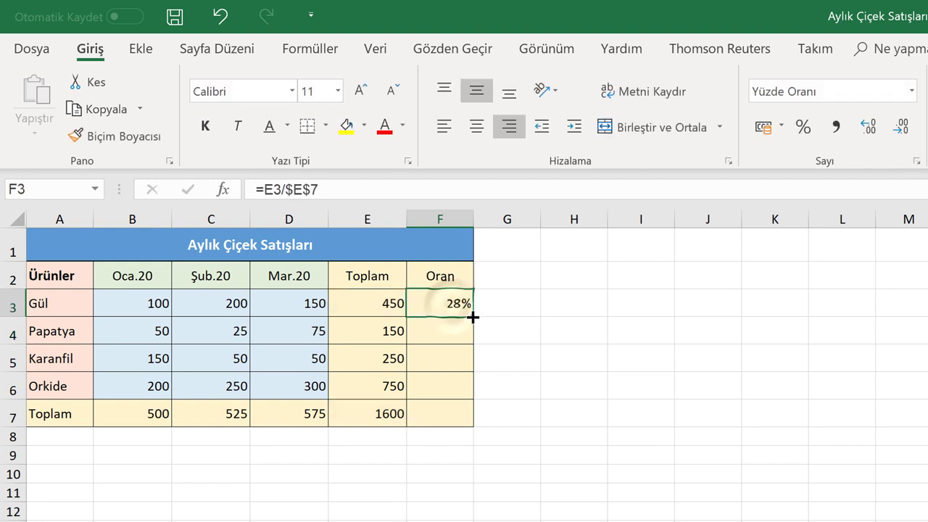
{"action": "double_click", "coordinate": [473, 317]}
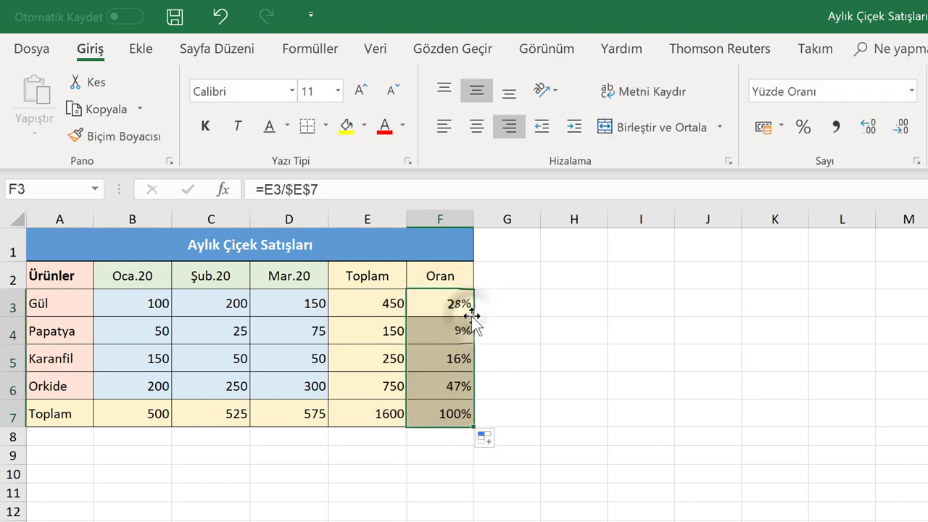
{"action": "left_click", "coordinate": [528, 270]}
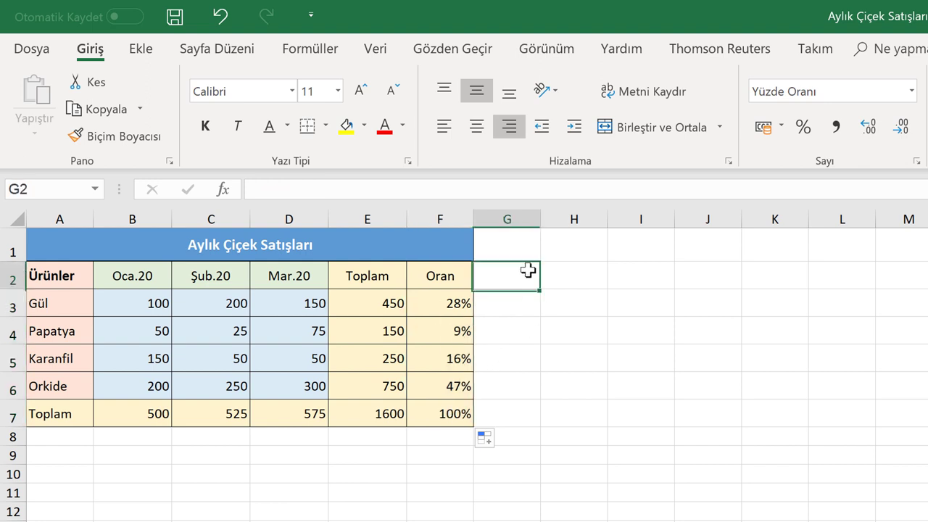
Step: Enter the sample values 100, 200 and 300 in H3, H4 and H5
{"action": "left_click", "coordinate": [556, 280]}
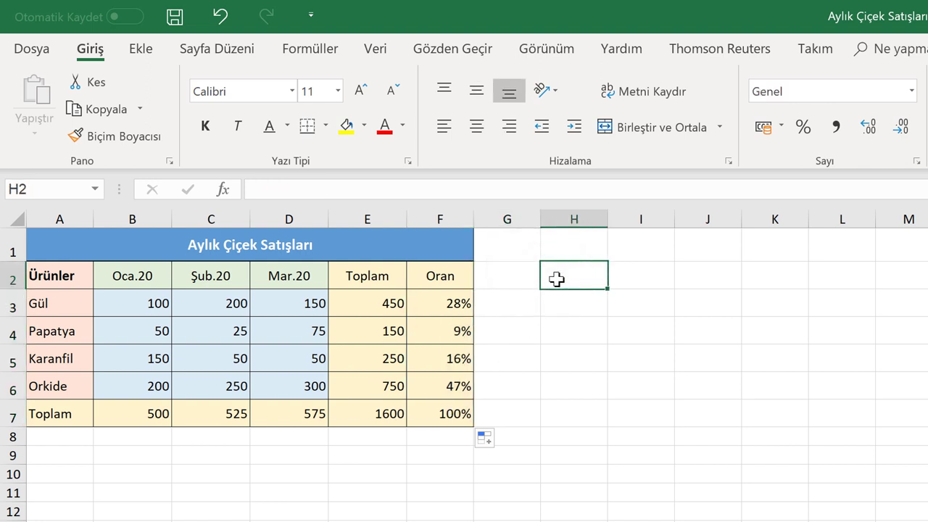
{"action": "left_click", "coordinate": [601, 295]}
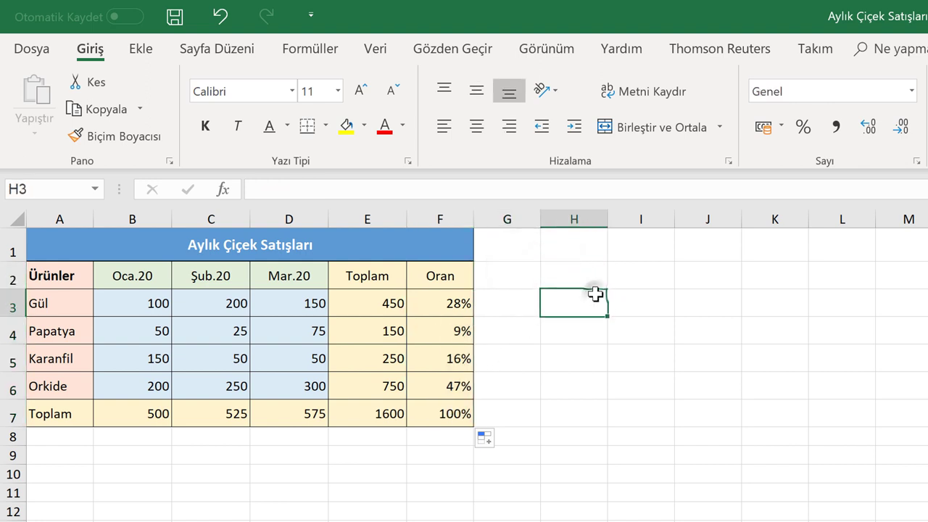
{"action": "type", "text": "100"}
{"action": "left_click", "coordinate": [575, 331]}
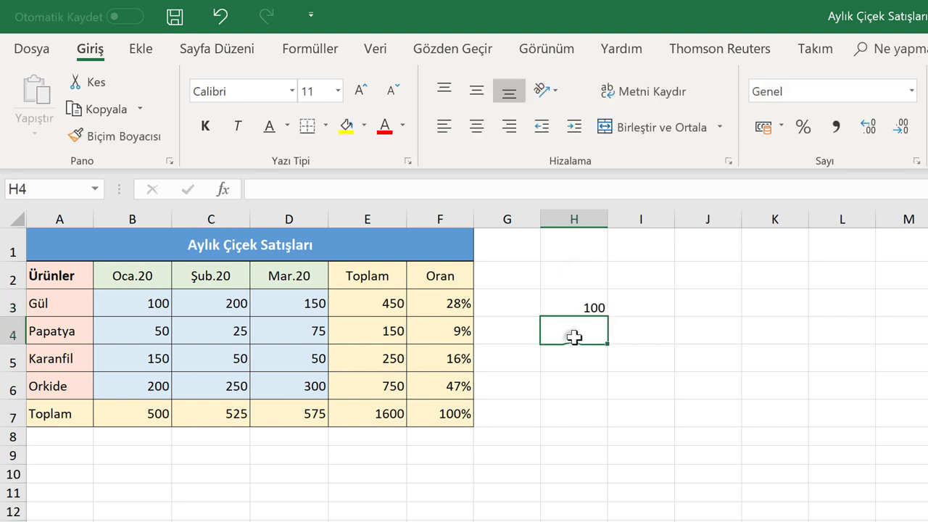
{"action": "type", "text": "200"}
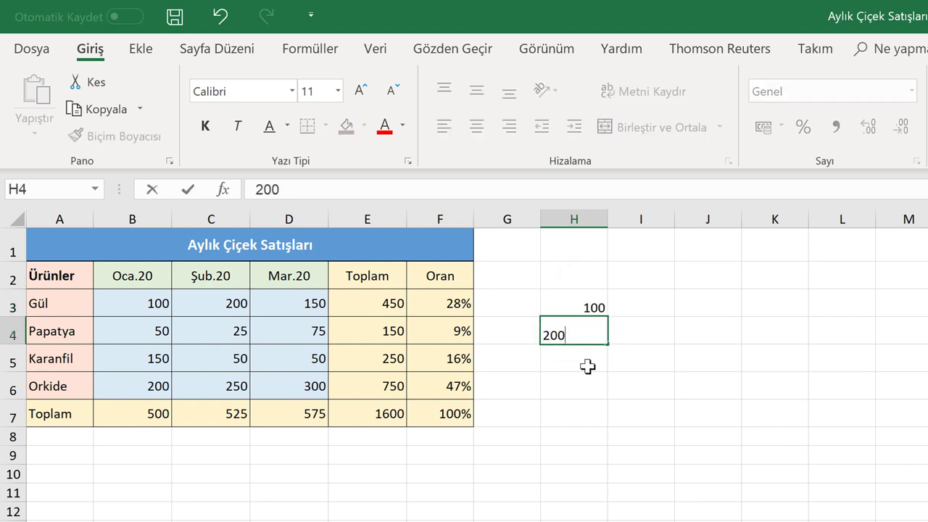
{"action": "left_click", "coordinate": [587, 366]}
{"action": "type", "text": "300"}
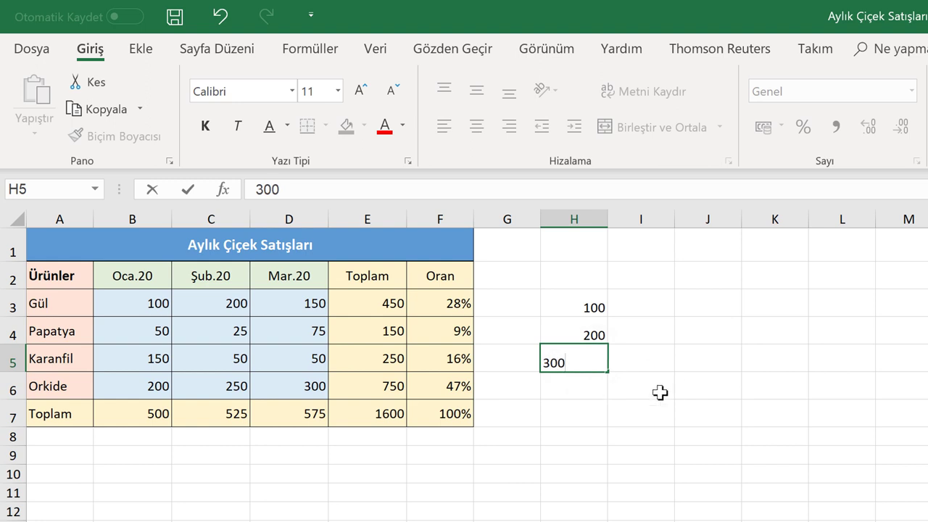
{"action": "left_click", "coordinate": [572, 402]}
Step: Put the multiplier 5 in K1
{"action": "left_click", "coordinate": [642, 308]}
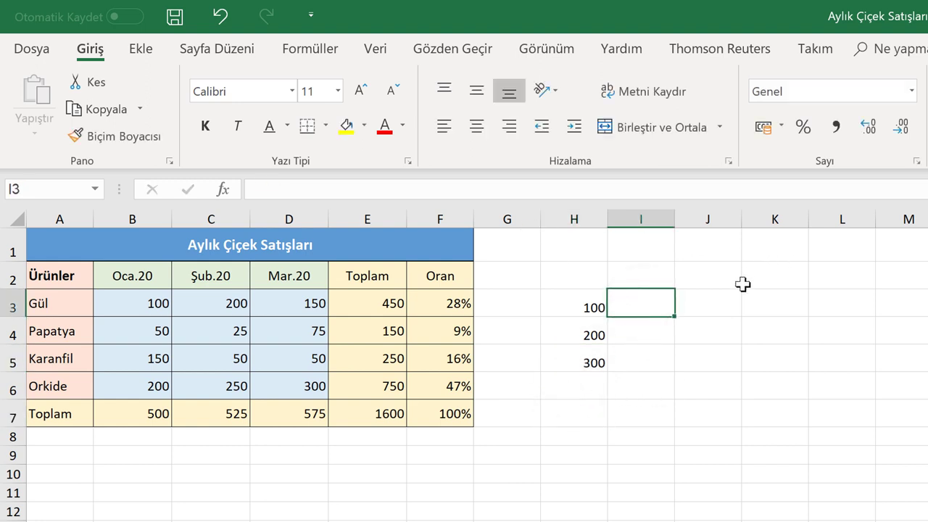
{"action": "left_click", "coordinate": [769, 247]}
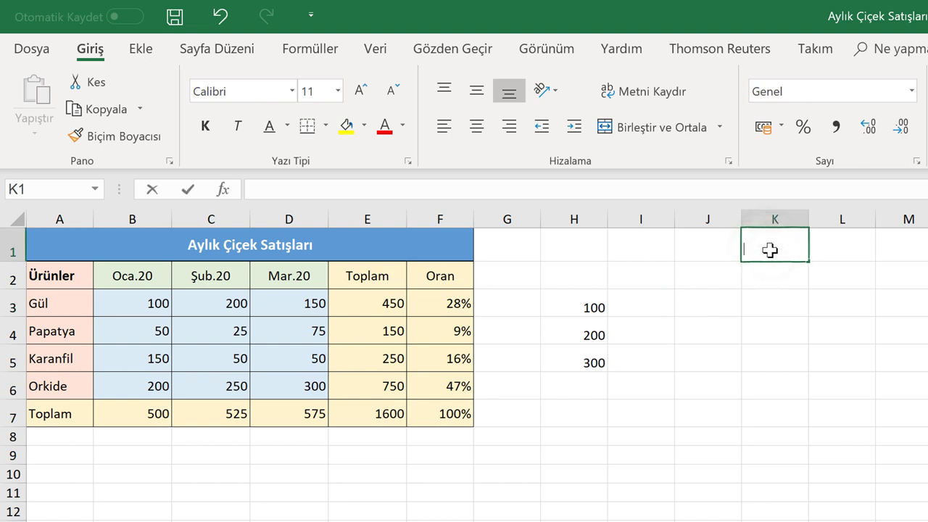
{"action": "type", "text": "5"}
{"action": "left_click", "coordinate": [645, 307]}
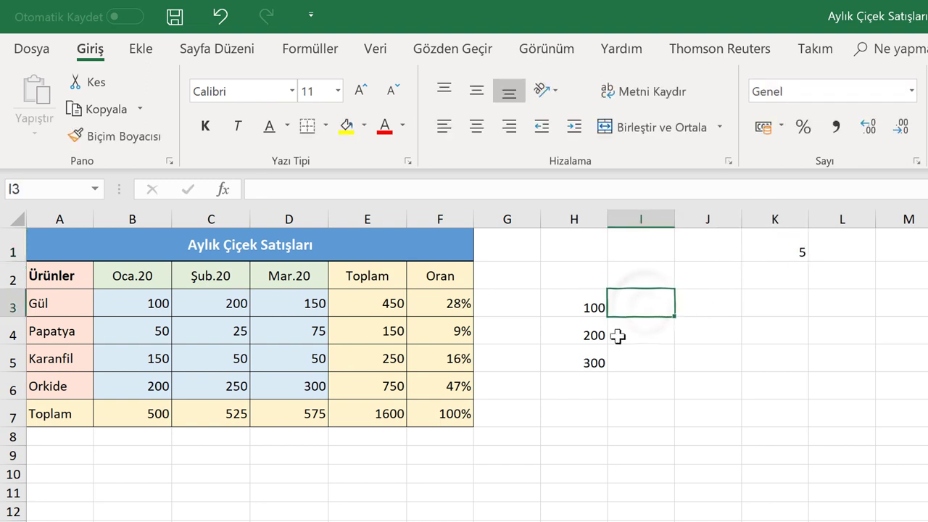
Step: Enter =H3*K1 in I3, giving 500
{"action": "left_click", "coordinate": [520, 186]}
{"action": "type", "text": "="}
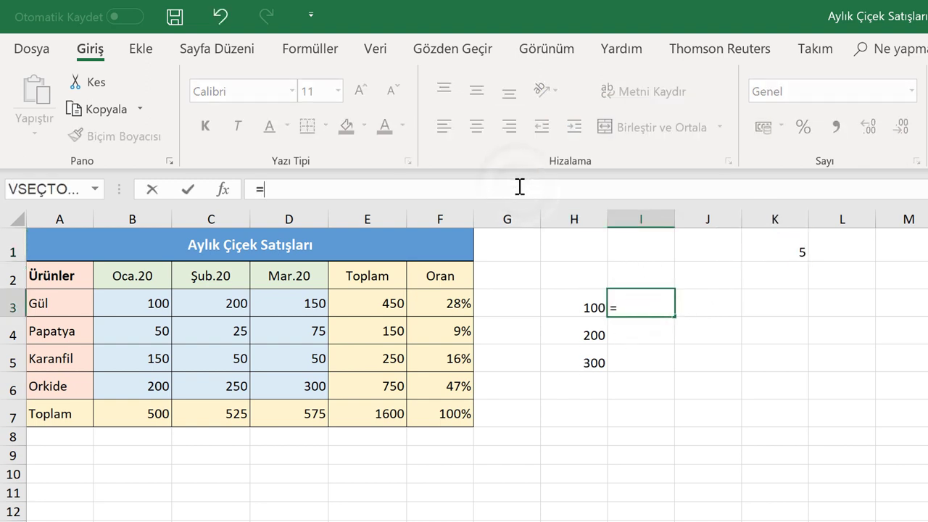
{"action": "left_click", "coordinate": [583, 298]}
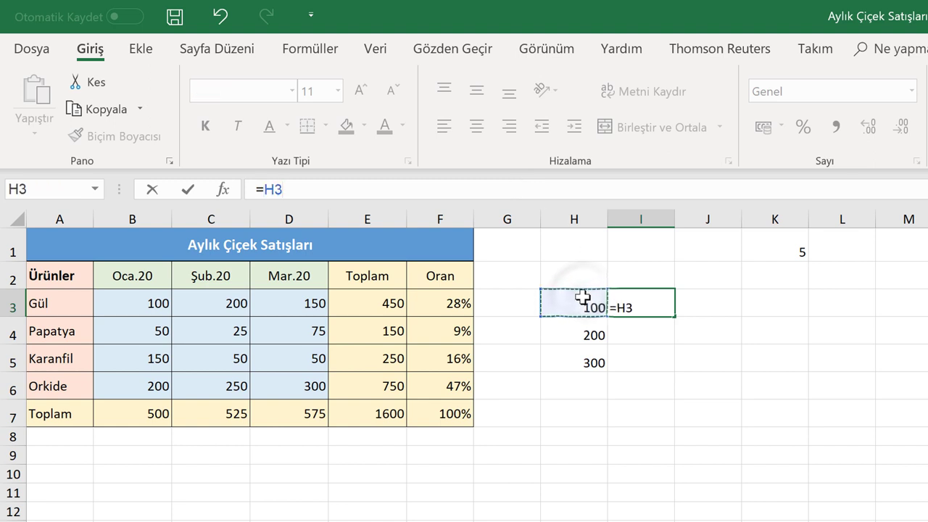
{"action": "type", "text": "*"}
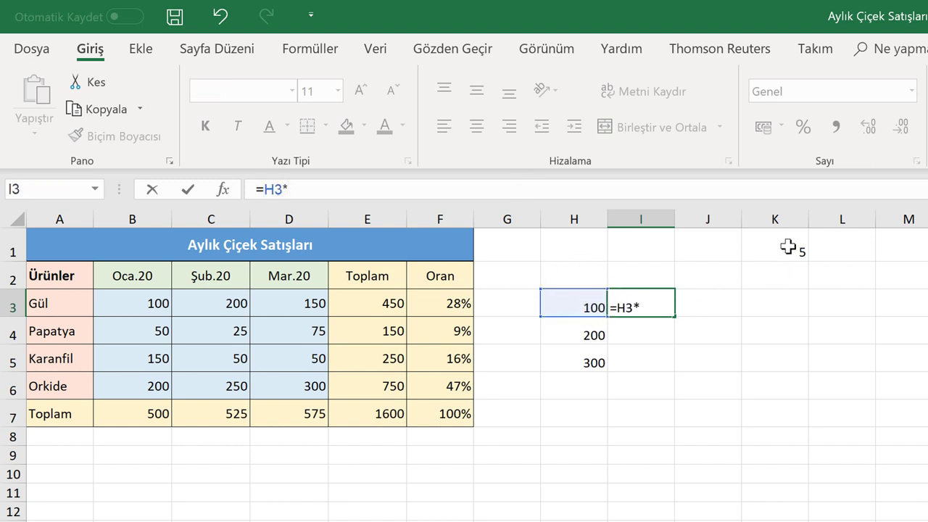
{"action": "left_click", "coordinate": [785, 246]}
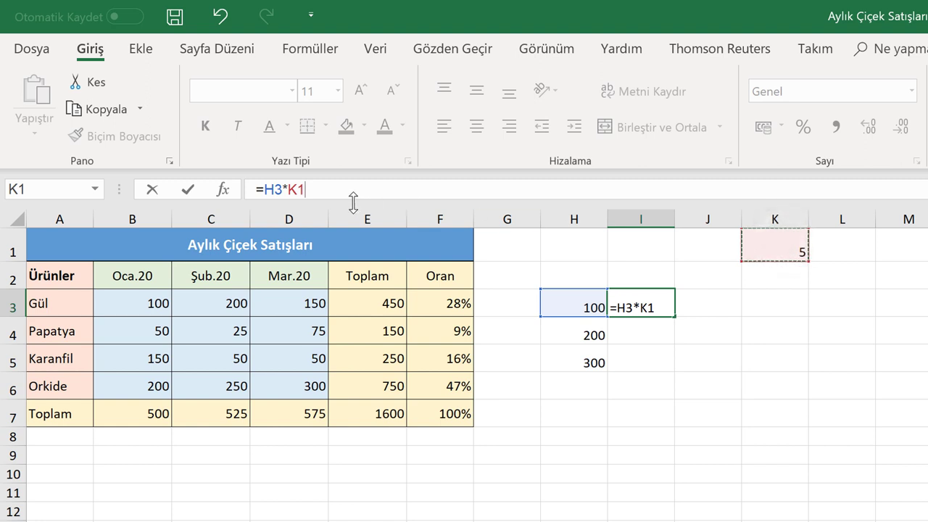
{"action": "left_click", "coordinate": [300, 189]}
{"action": "key", "text": "Return"}
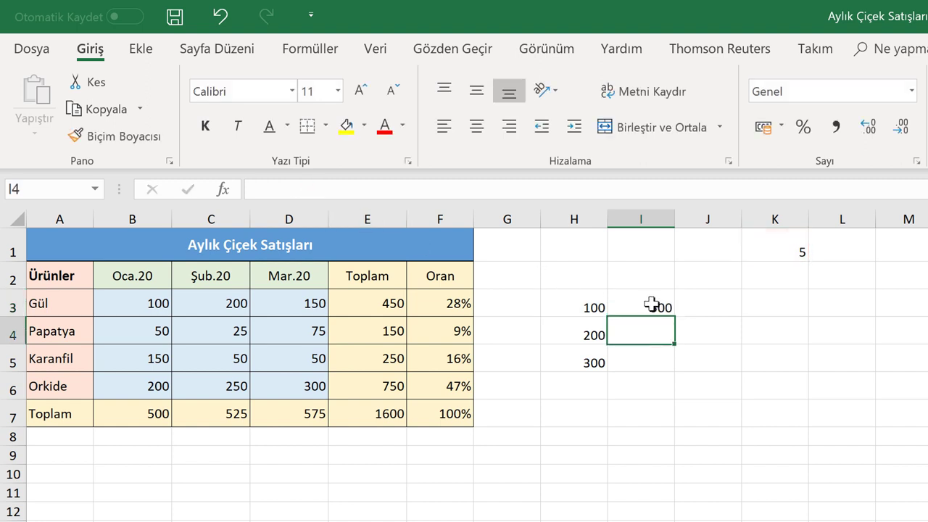
Step: Copy I3's formula down to I5, then clear the wrong 0 results in I4:I5
{"action": "left_click", "coordinate": [652, 305]}
{"action": "left_click_drag", "start_coordinate": [675, 317], "coordinate": [671, 372]}
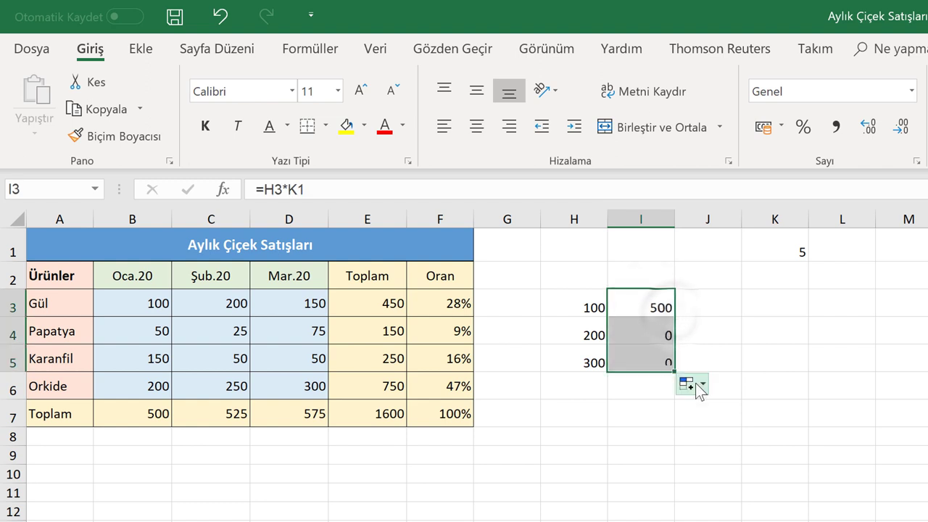
{"action": "left_click", "coordinate": [648, 331]}
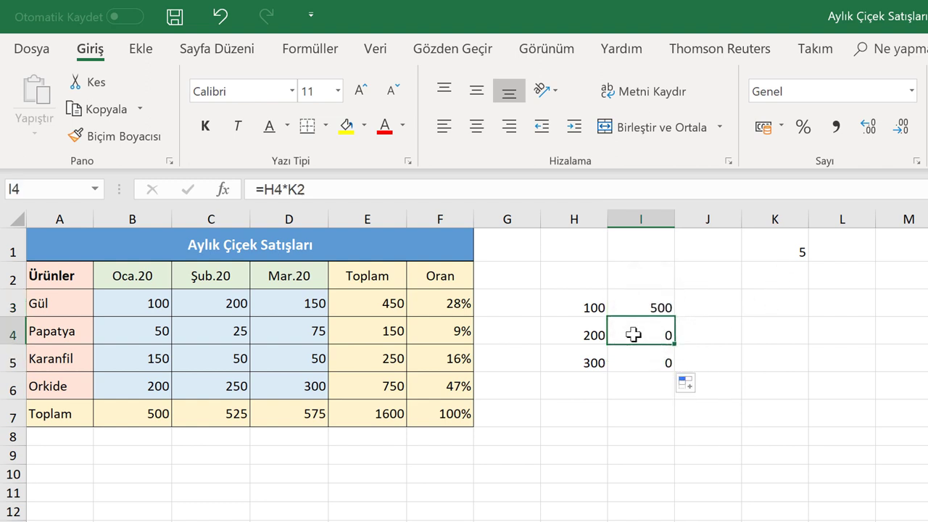
{"action": "left_click_drag", "start_coordinate": [633, 334], "coordinate": [632, 358]}
{"action": "key", "text": "Delete"}
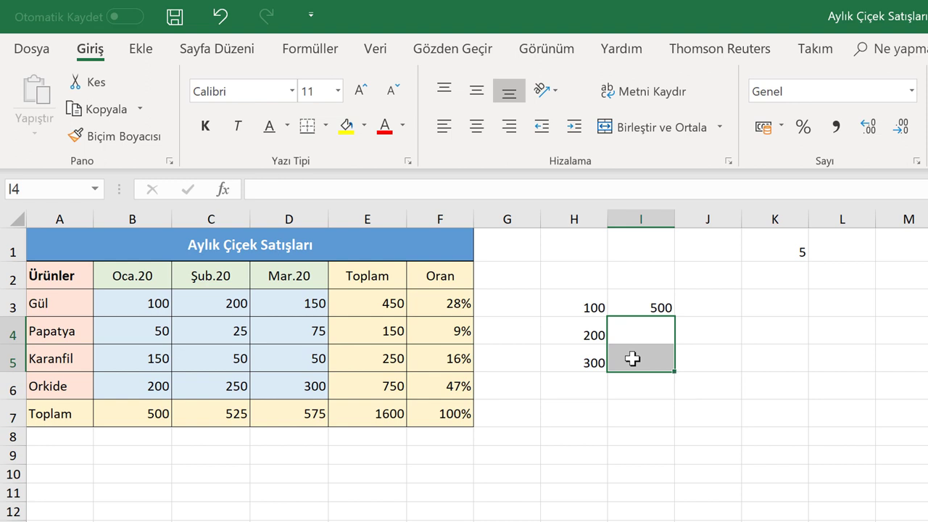
Step: Change I3's formula to =H3*$K$1 by making the K1 reference absolute with F4
{"action": "left_click", "coordinate": [634, 305]}
{"action": "left_click", "coordinate": [298, 187]}
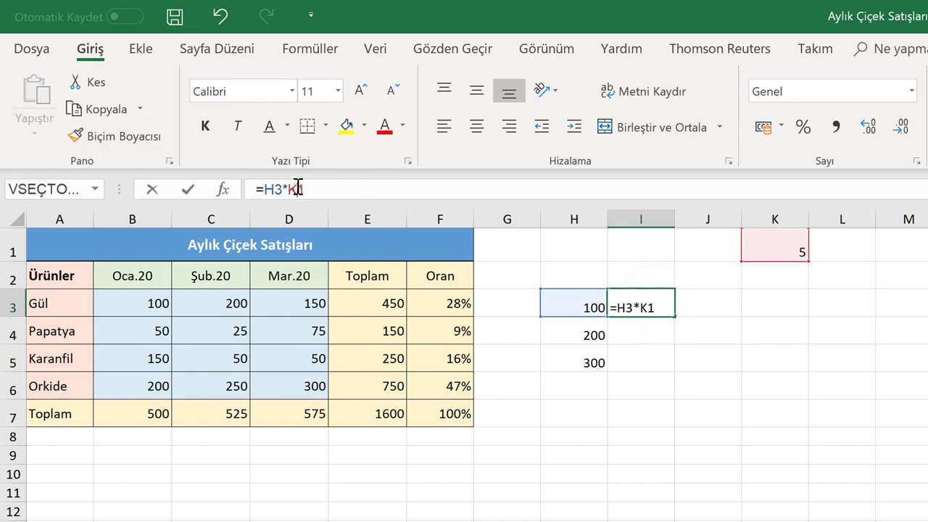
{"action": "key", "text": "F4"}
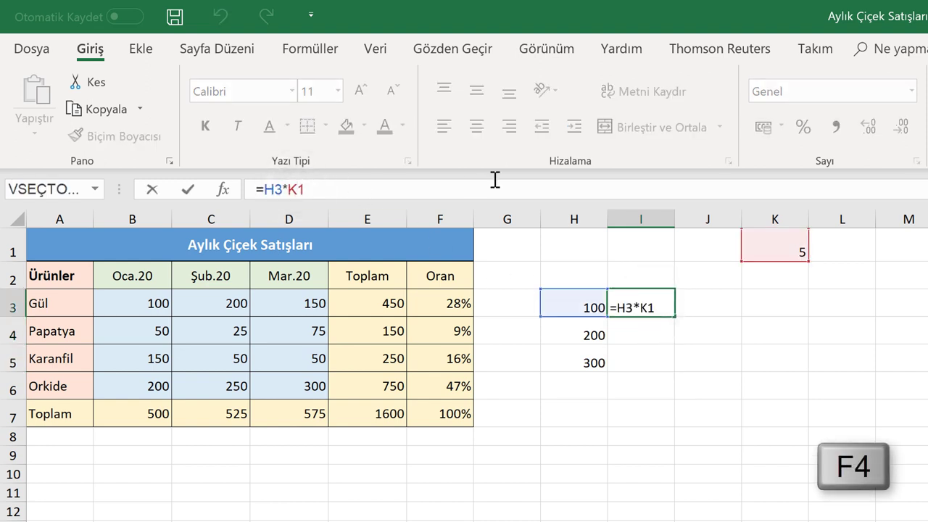
{"action": "key", "text": "F4"}
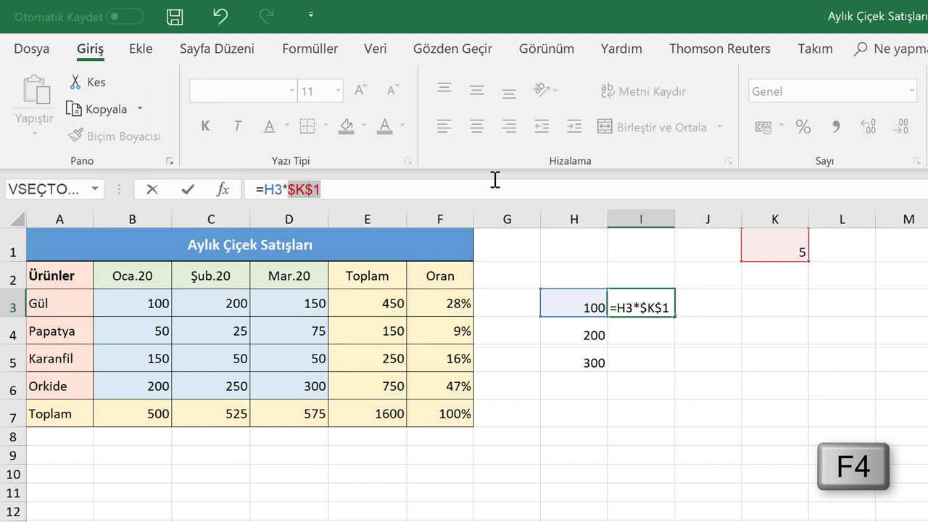
{"action": "key", "text": "Return"}
Step: Fill I3's formula down to I5 and check that I4 and I5 show 1000 and 1500
{"action": "left_click", "coordinate": [651, 297]}
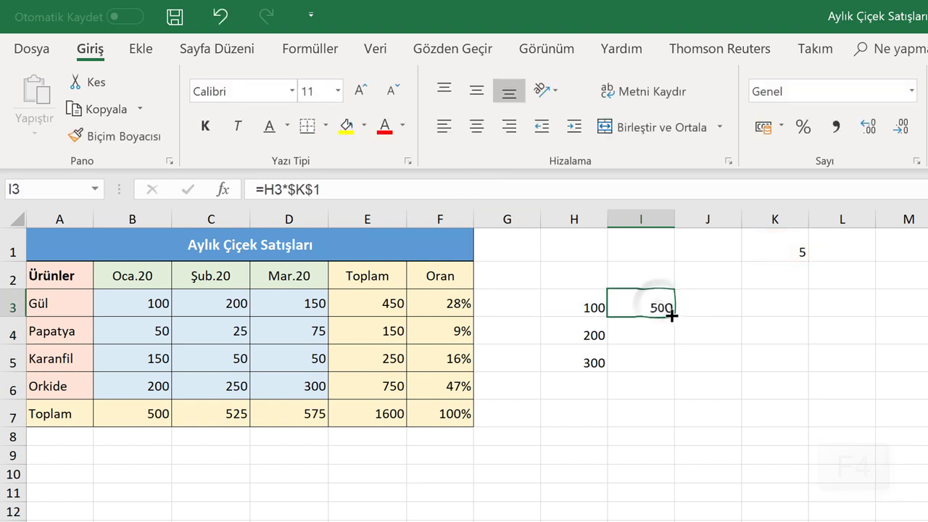
{"action": "left_click_drag", "start_coordinate": [672, 316], "coordinate": [668, 361]}
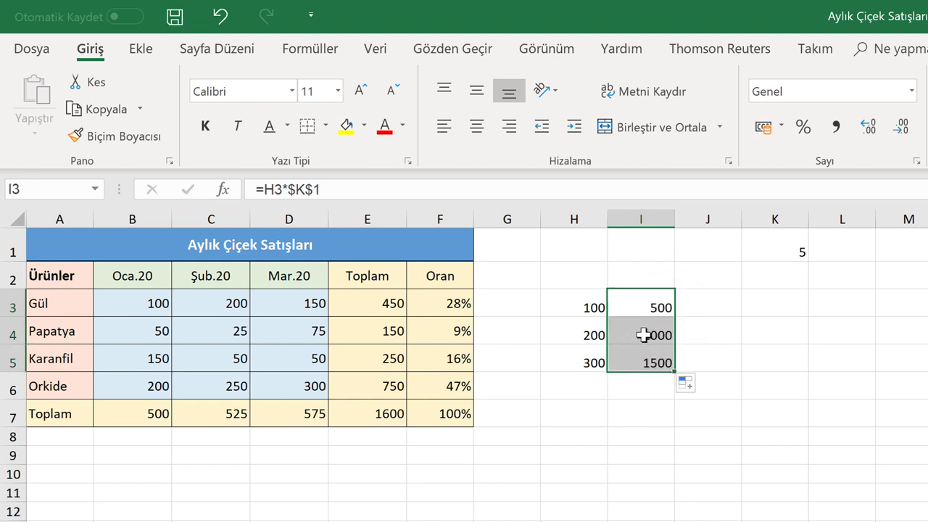
{"action": "left_click", "coordinate": [718, 305]}
{"action": "left_click", "coordinate": [649, 328]}
{"action": "left_click", "coordinate": [302, 190]}
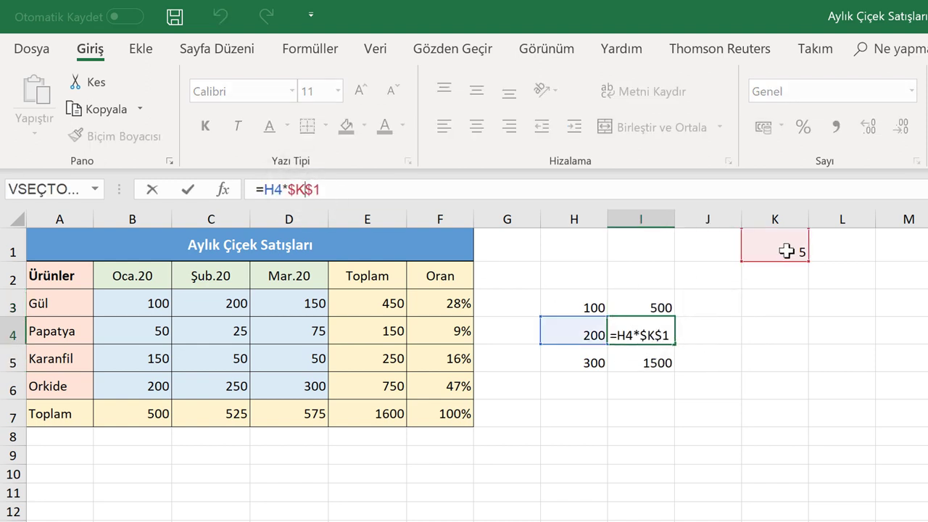
{"action": "key", "text": "ctrl+Return"}
{"action": "left_click_drag", "start_coordinate": [674, 344], "coordinate": [664, 365]}
{"action": "left_click", "coordinate": [638, 359]}
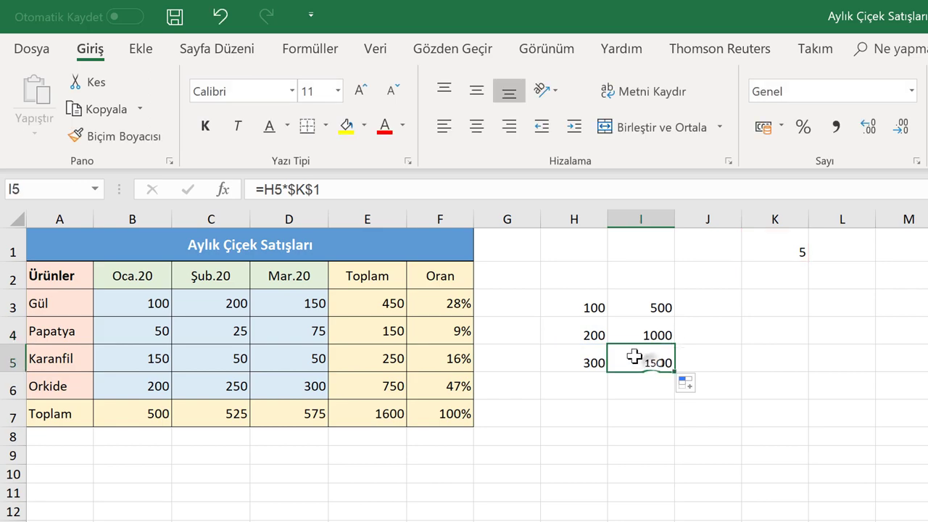
{"action": "left_click", "coordinate": [322, 191]}
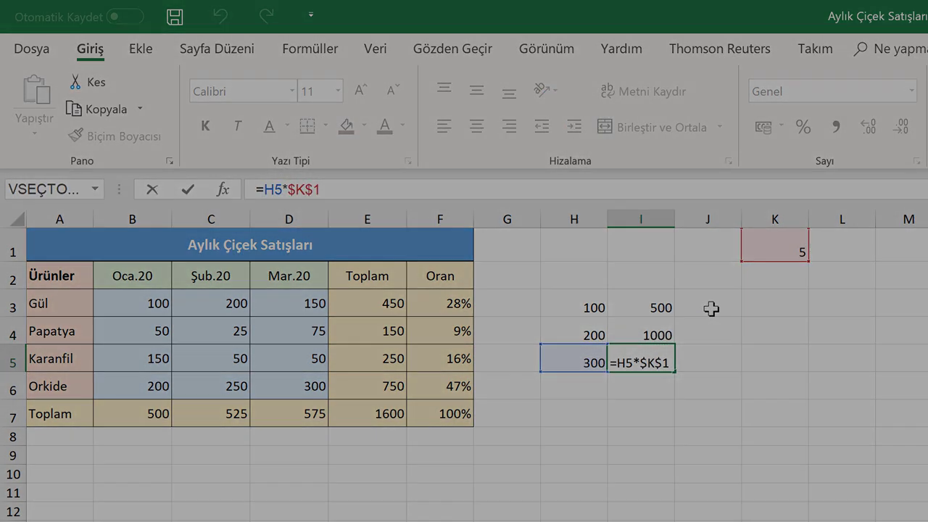